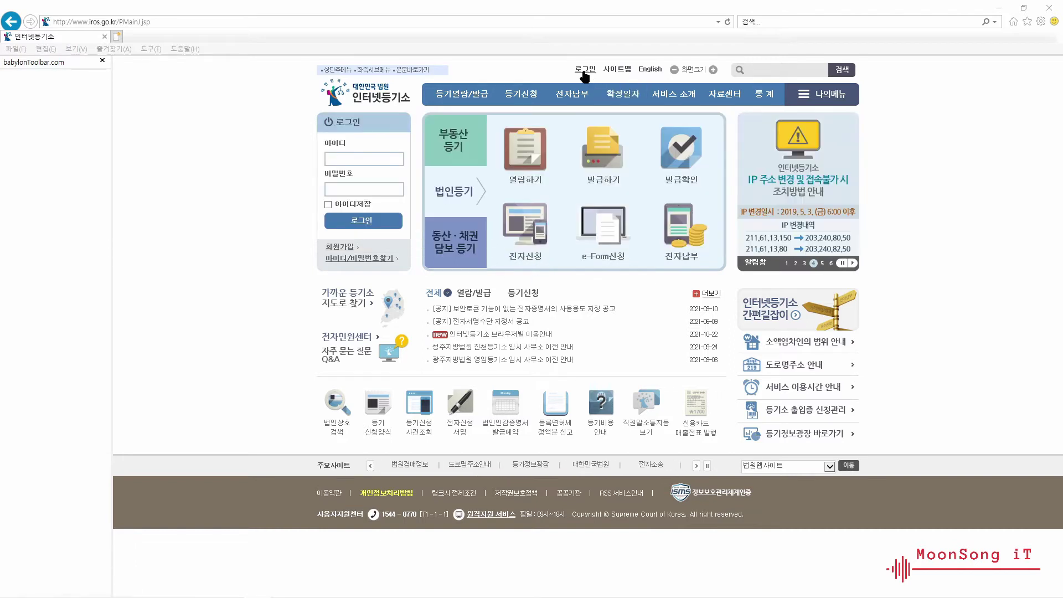
- Go to the login page and choose 전자신청 login to bring up the certificate sign-in window
left_click(584, 71)
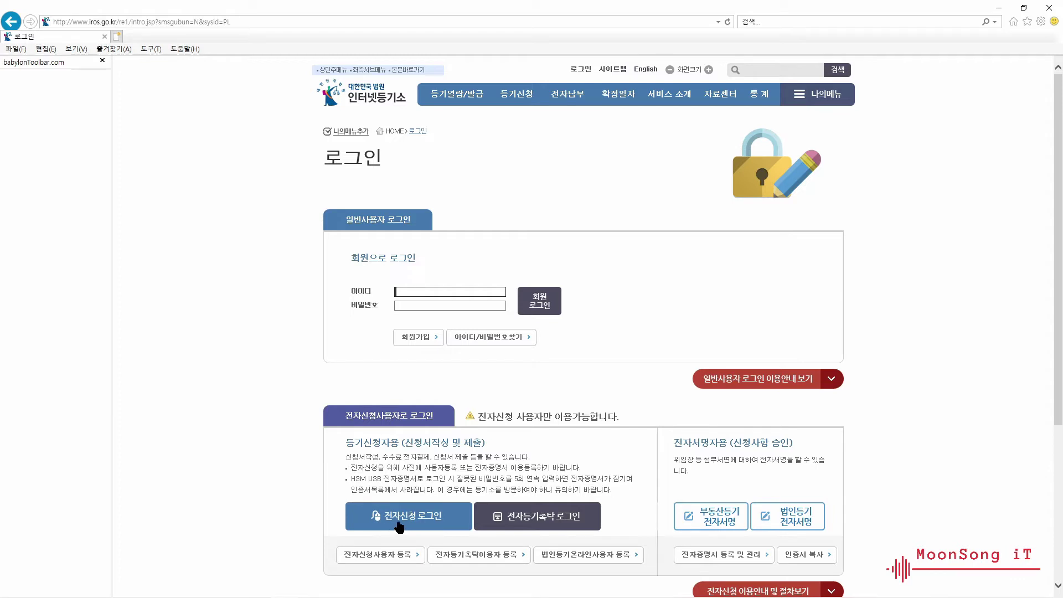
left_click(422, 525)
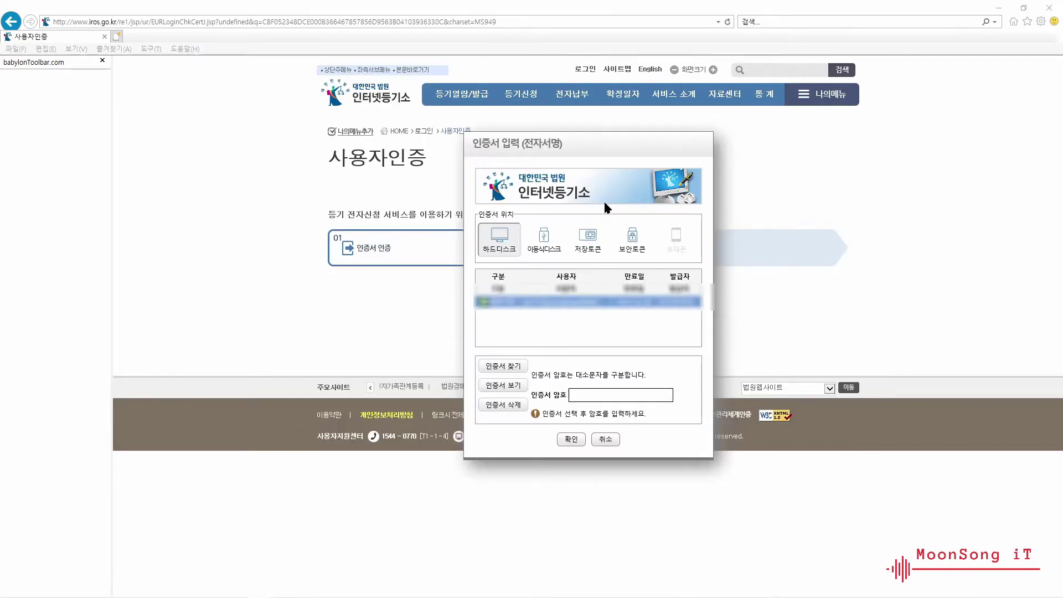
- Select the certificate stored on the 이동식디스크 drive and enter its password
left_click(542, 248)
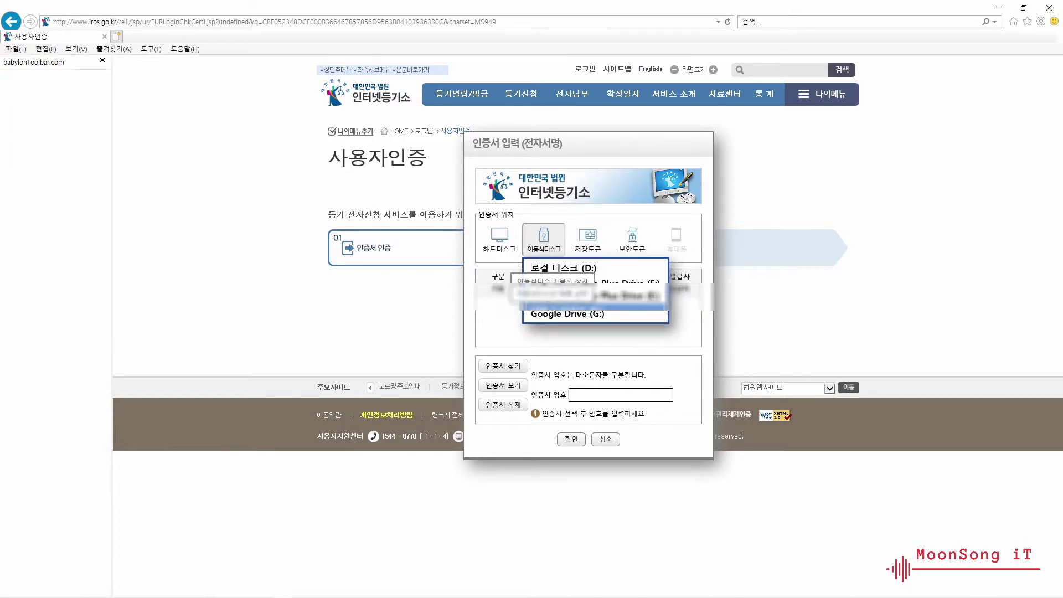
left_click(554, 309)
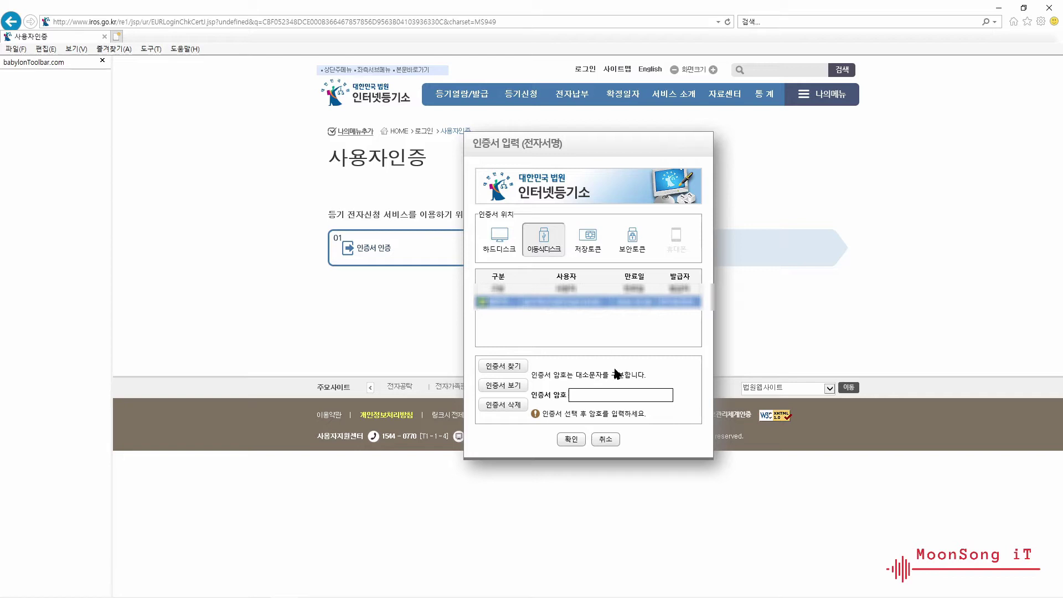
left_click(608, 394)
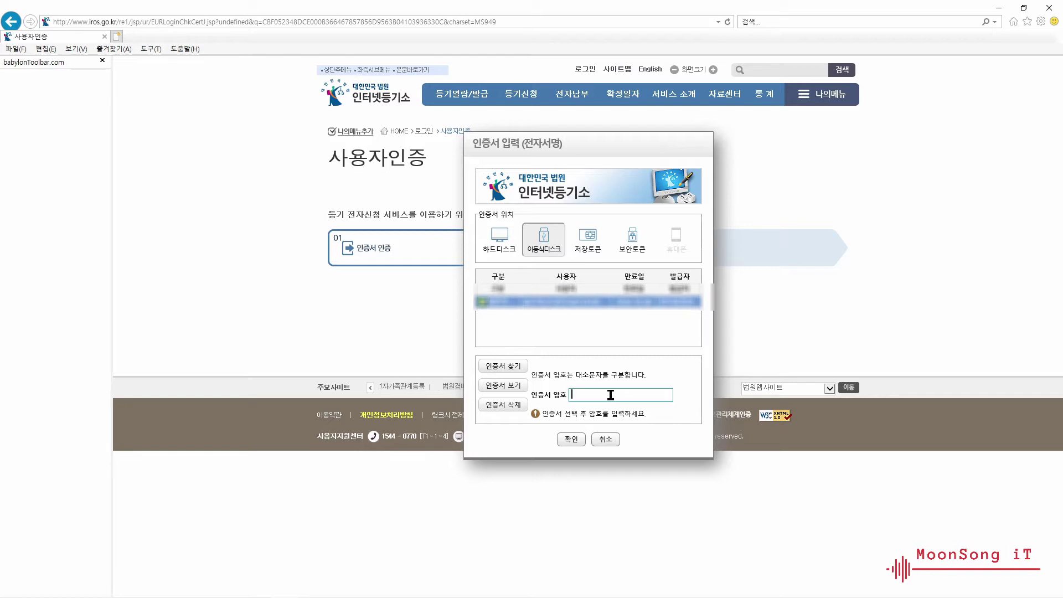
type("●●●●●●●●●")
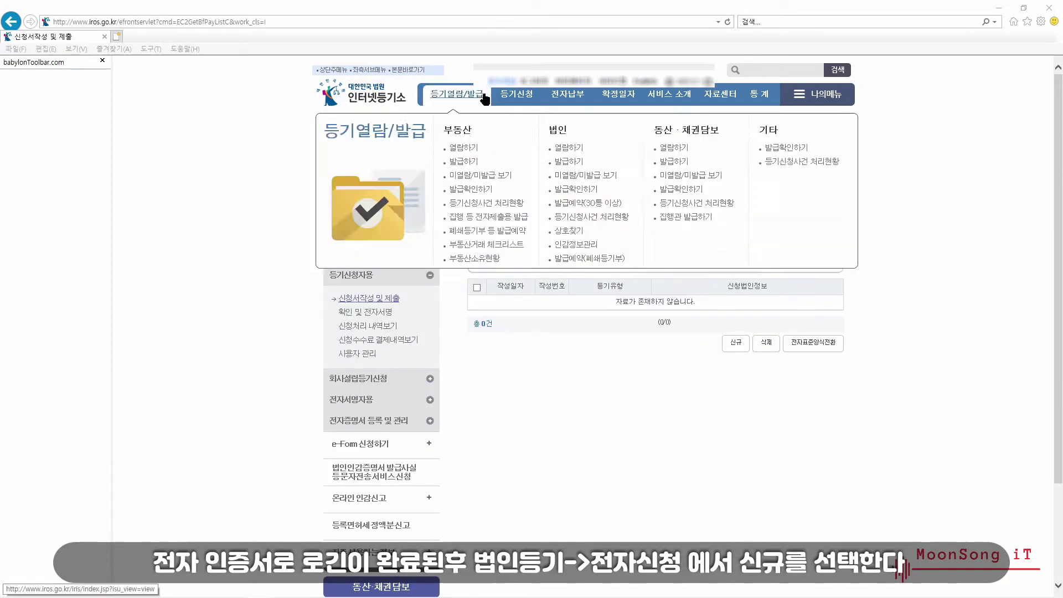
- Start a new application with 법인구분 주식회사 and 등기유형 변경등기
left_click(735, 343)
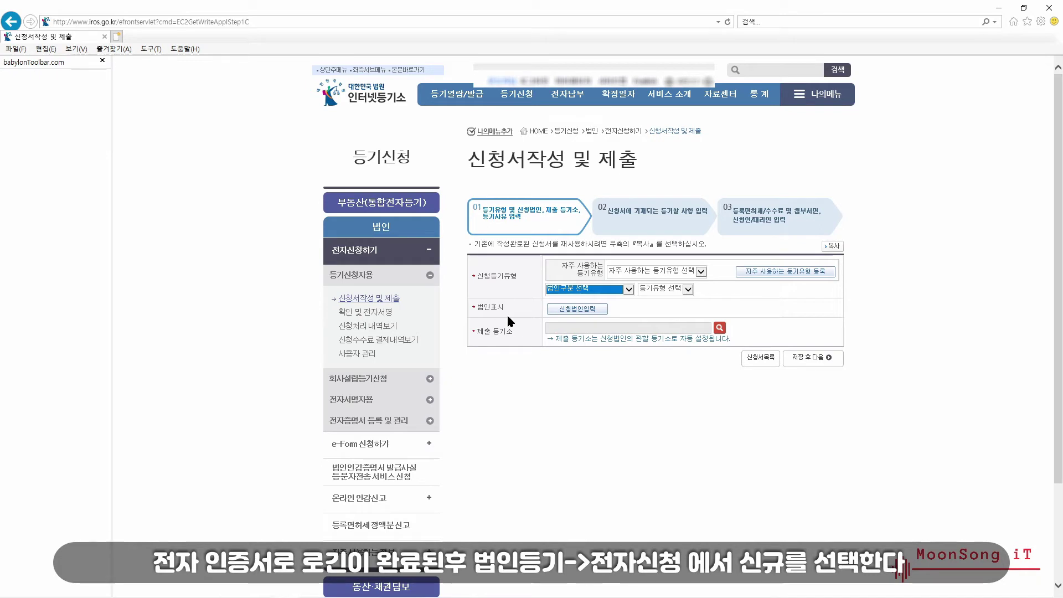
left_click(701, 271)
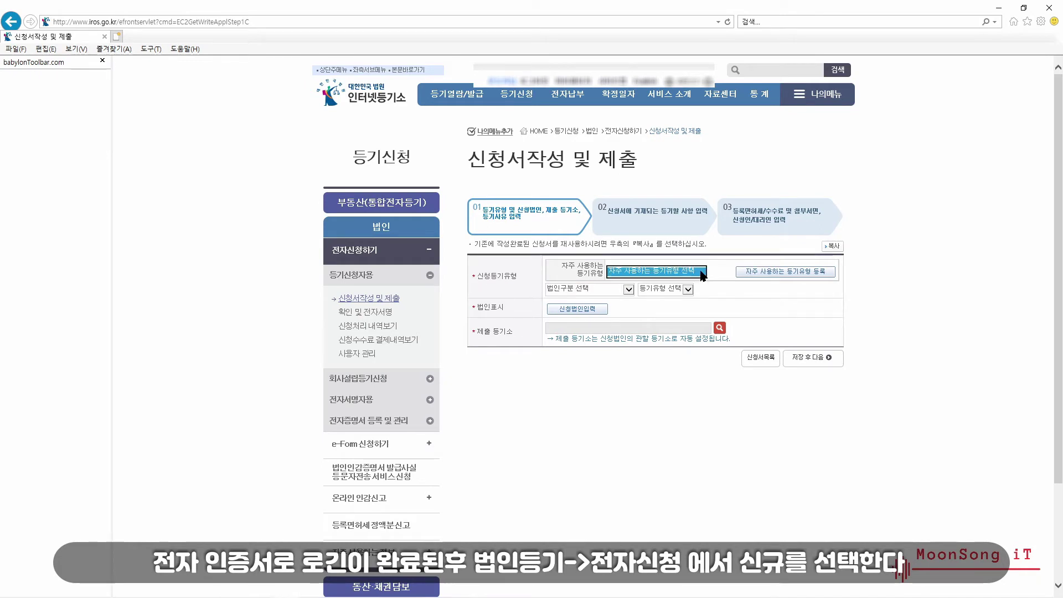
left_click(628, 290)
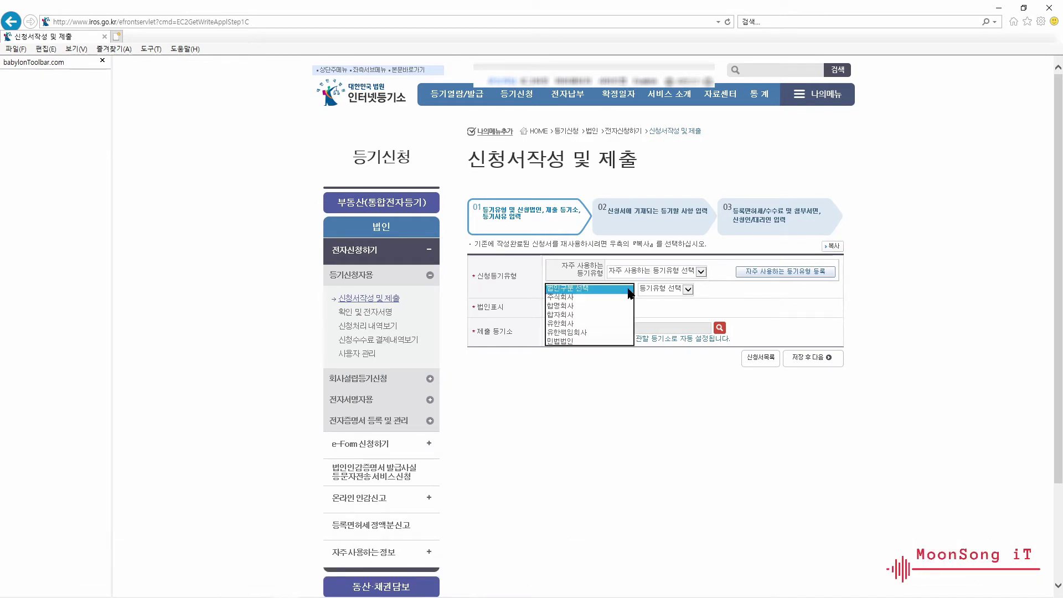
left_click(591, 297)
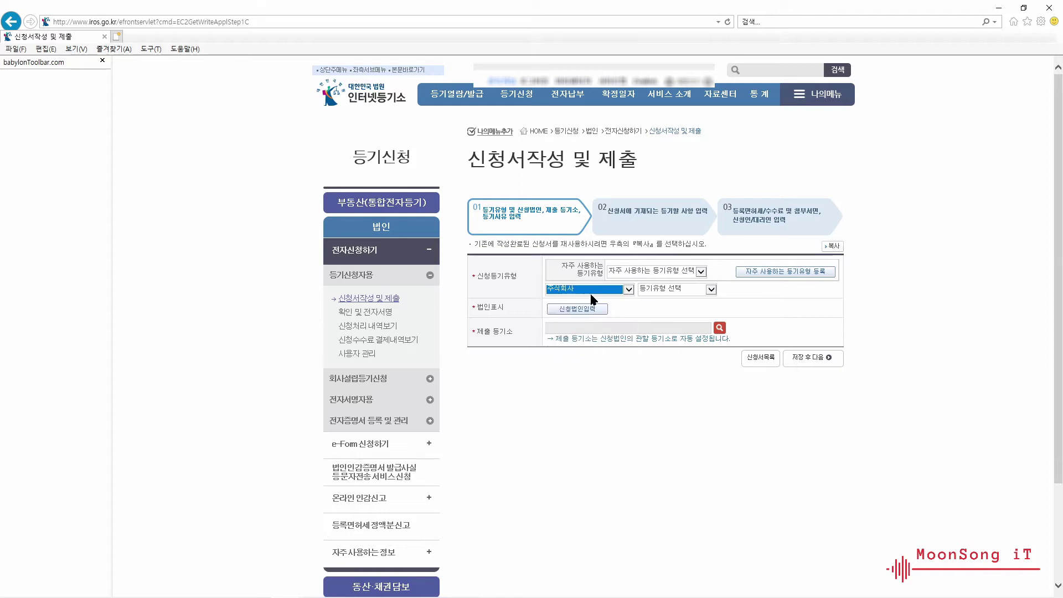
left_click(710, 289)
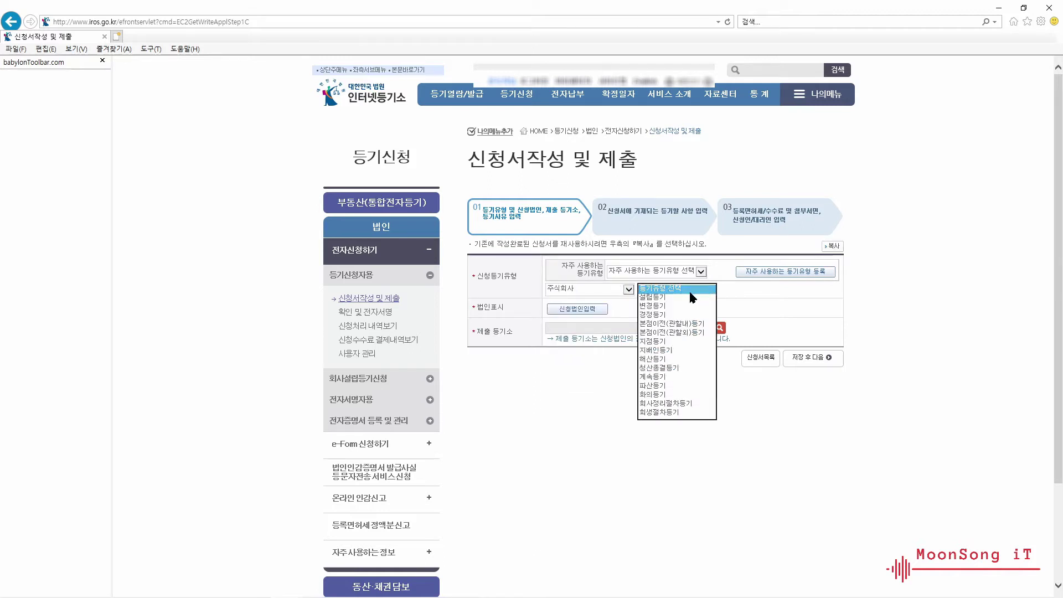
left_click(652, 305)
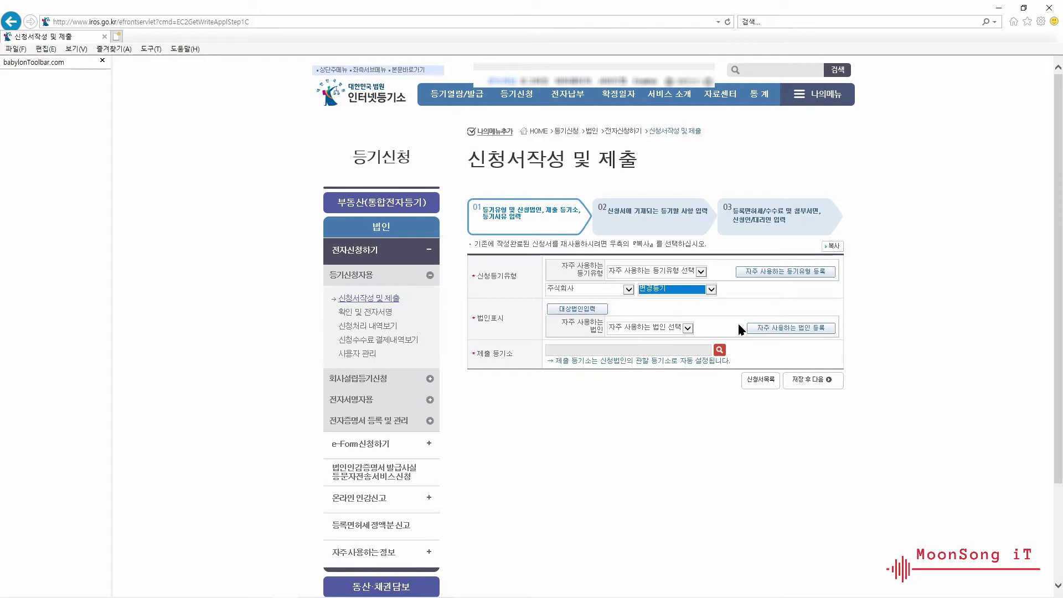
- Enter the target company, set 등기의사유 to (대표)이사/감사 등의 임원사항 변경, and save step 01
left_click(769, 330)
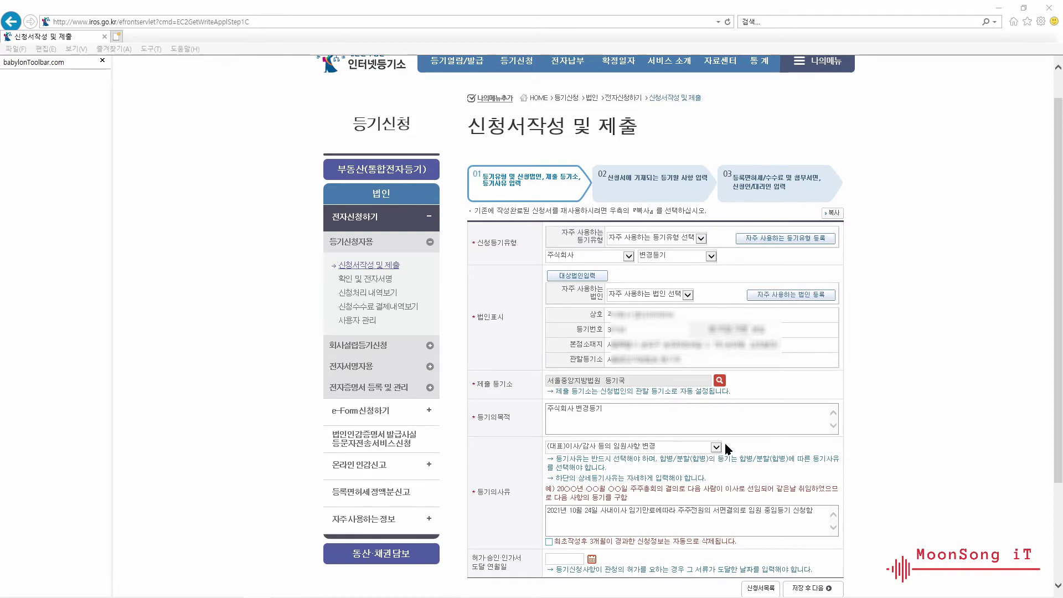
left_click(718, 448)
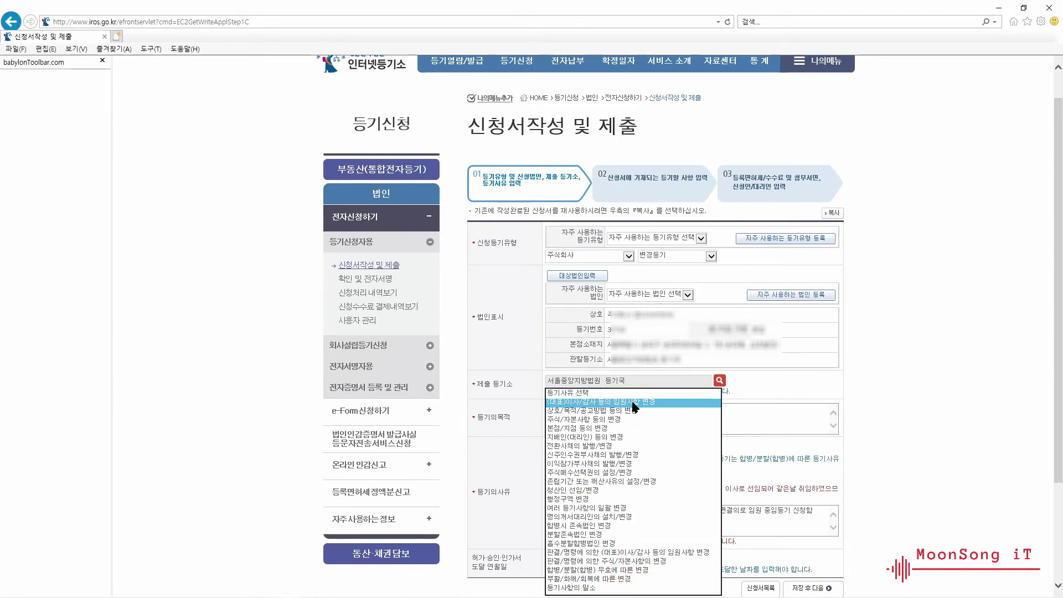
left_click(633, 402)
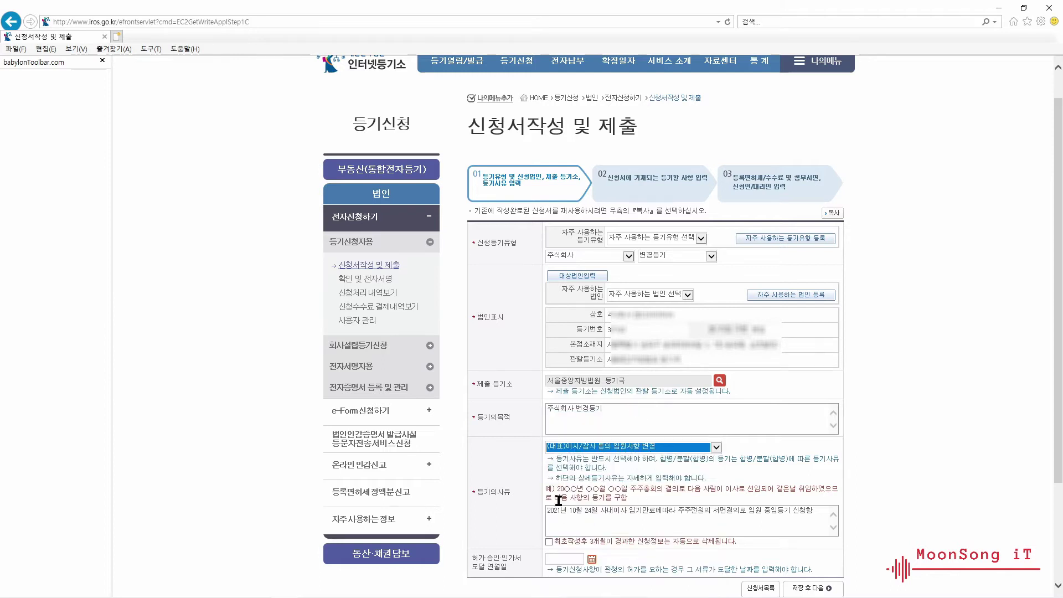
left_click_drag(815, 514, 549, 510)
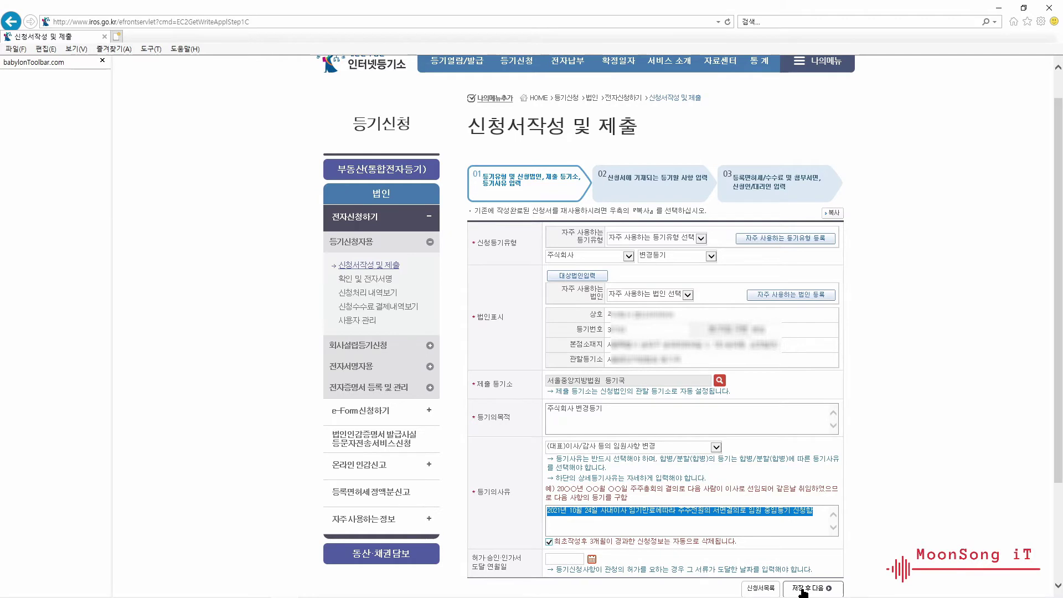
left_click(802, 590)
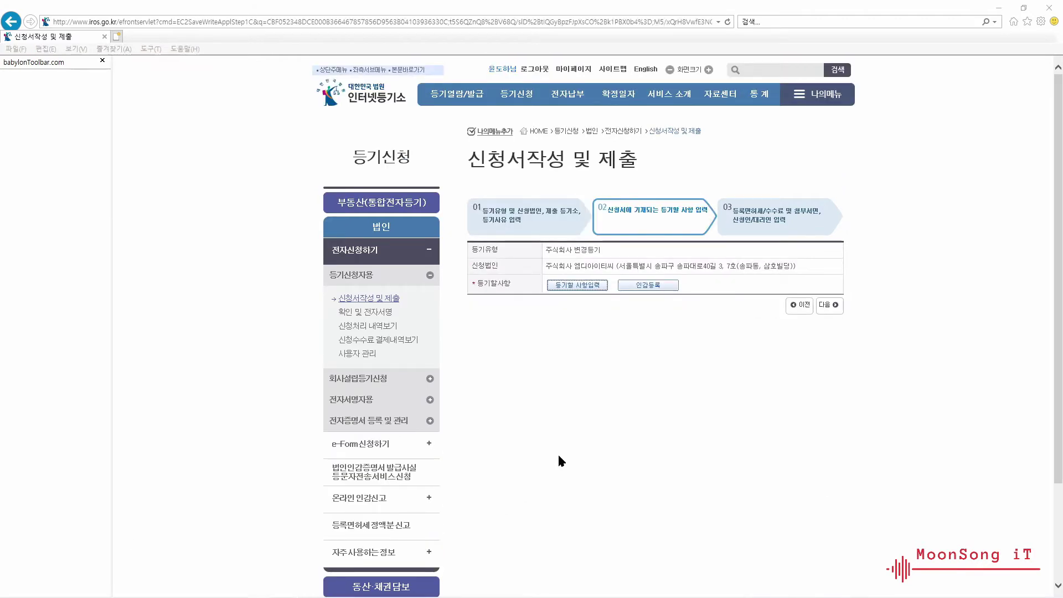
- Load the 2018-10-24 사내이사 entry into the officer form and change its cause from 취임 to 중임
left_click(576, 286)
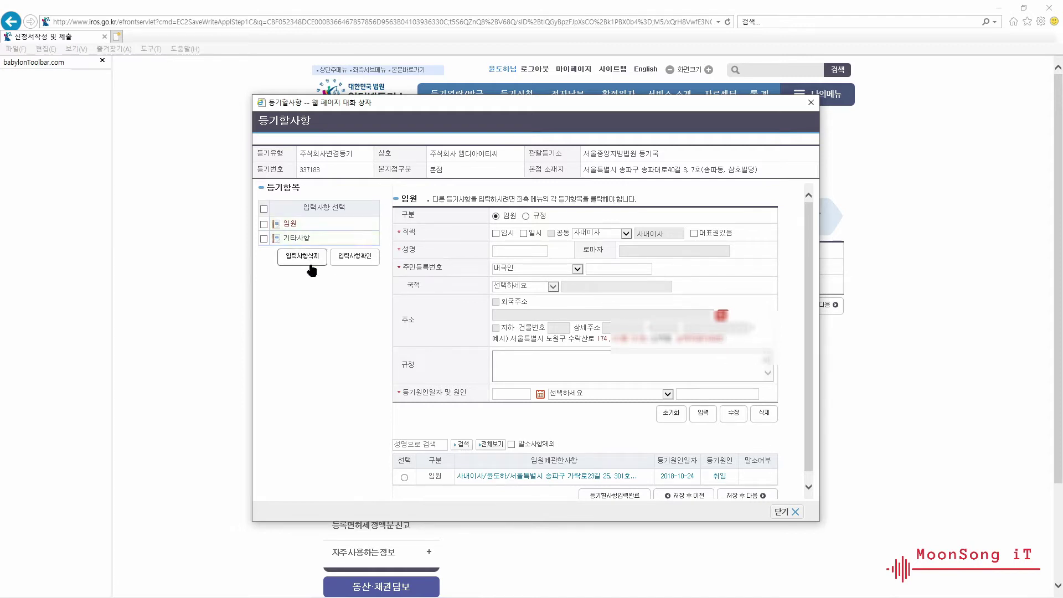
left_click(404, 477)
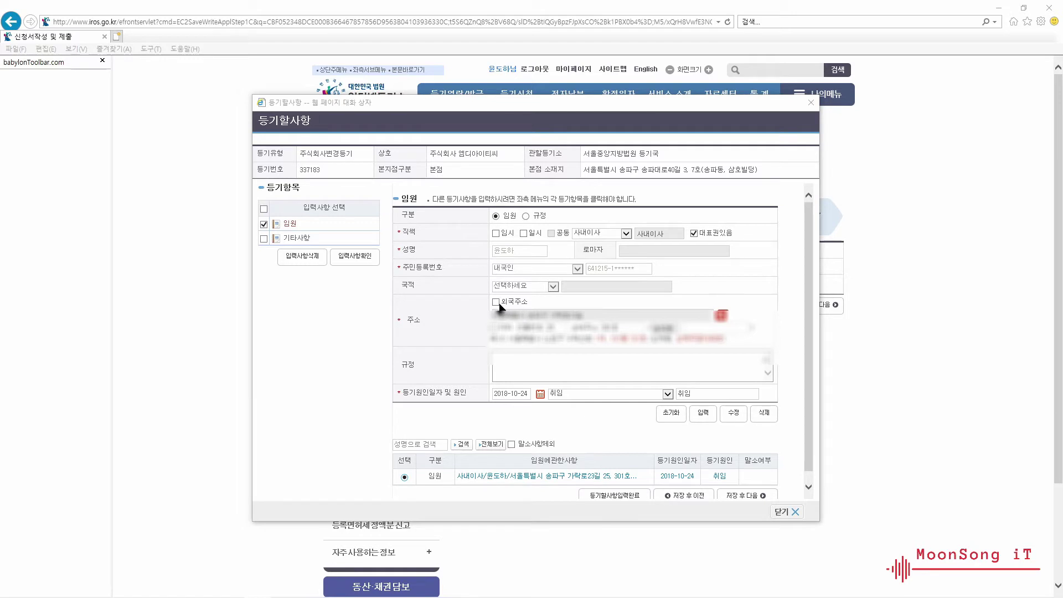
left_click(705, 329)
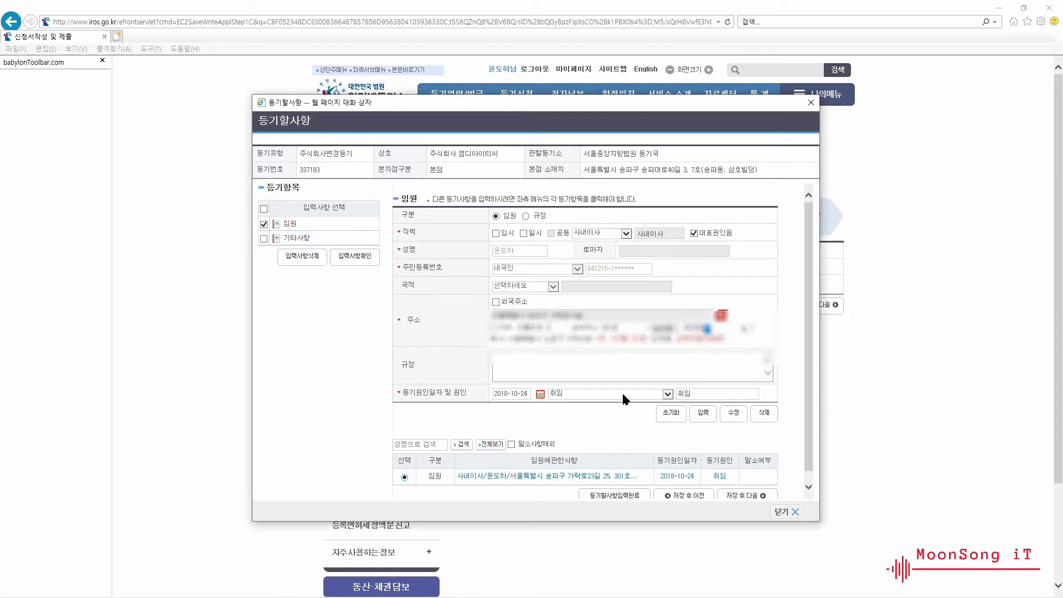
left_click(670, 397)
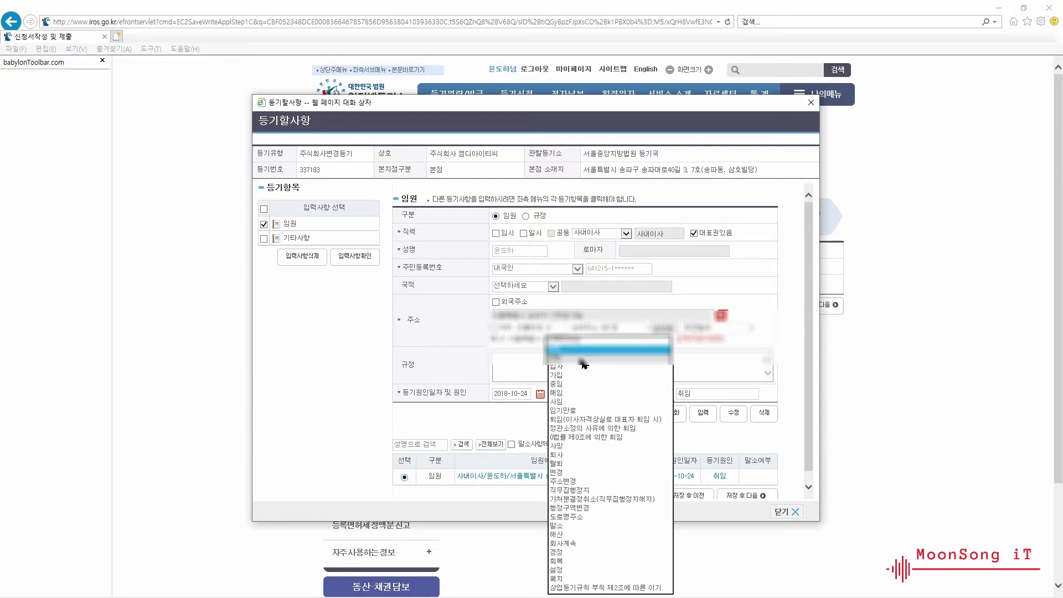
left_click(574, 384)
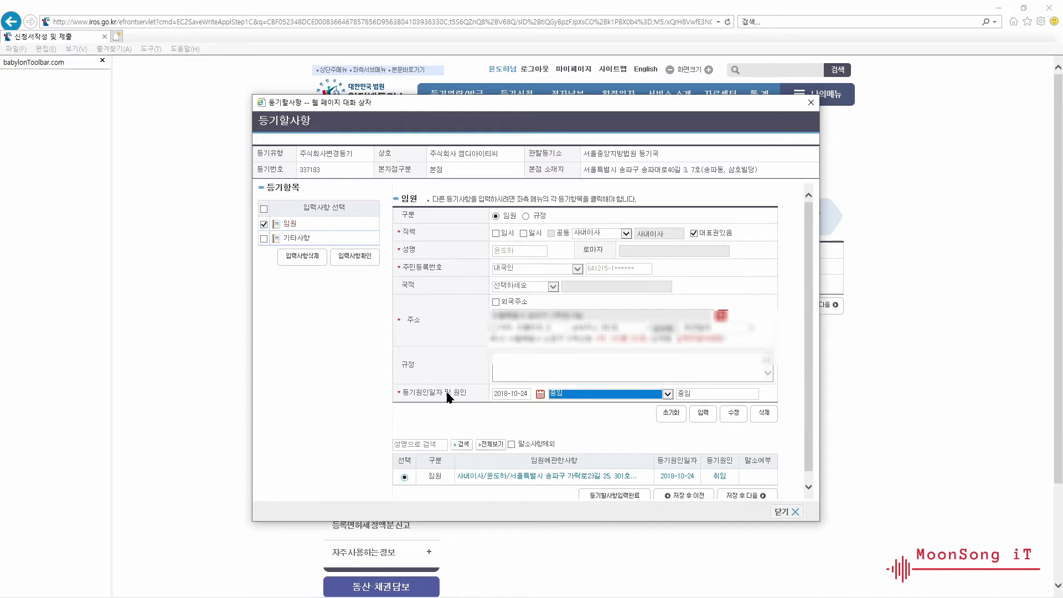
left_click(540, 394)
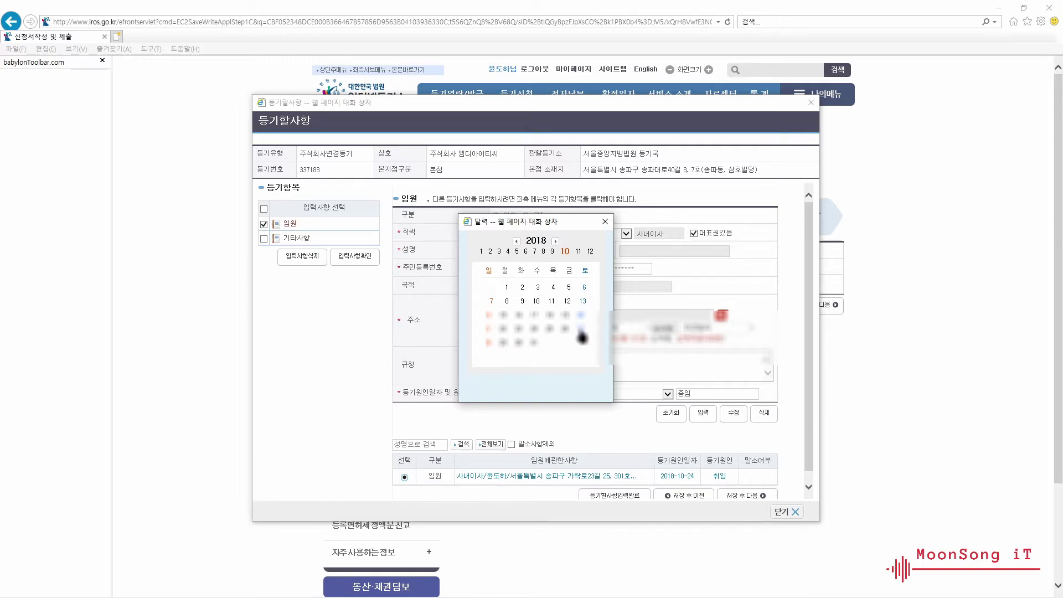
- Date the 중임 cause 2021-10-25 and add it as a new officer row
left_click(557, 242)
left_click(556, 242)
left_click(556, 242)
left_click(504, 343)
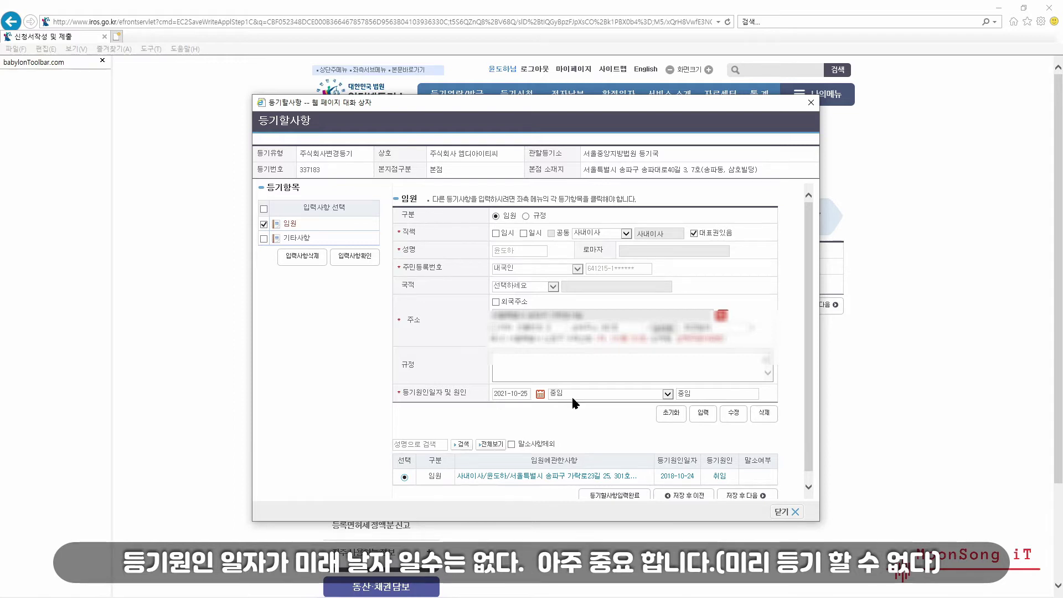
left_click(701, 415)
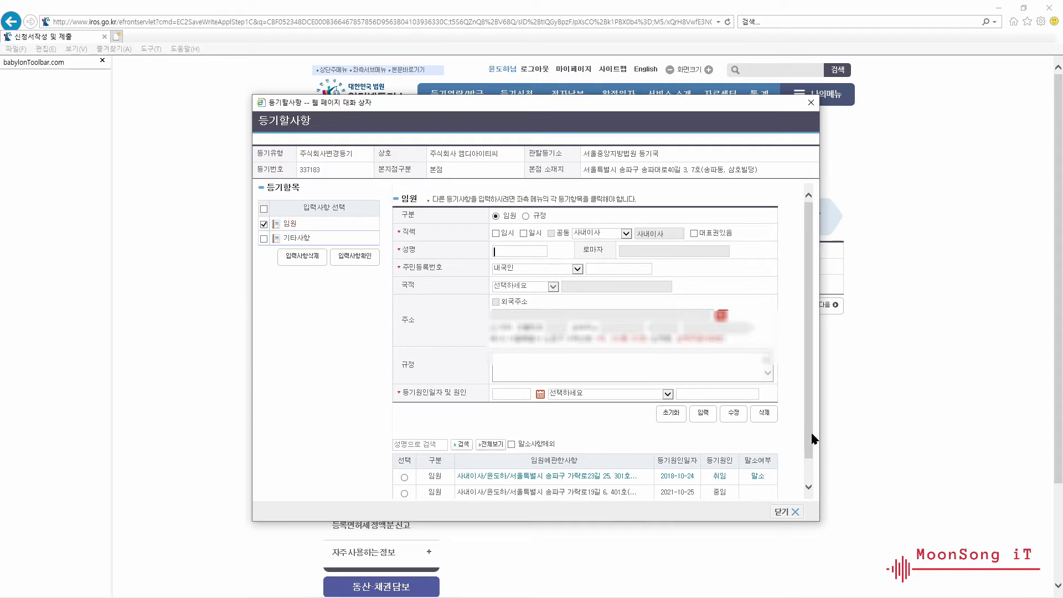
- Save the officer entries and complete 등기할사항 input so 임원에 관한 사항 is listed
scroll(813, 439, "down", 2)
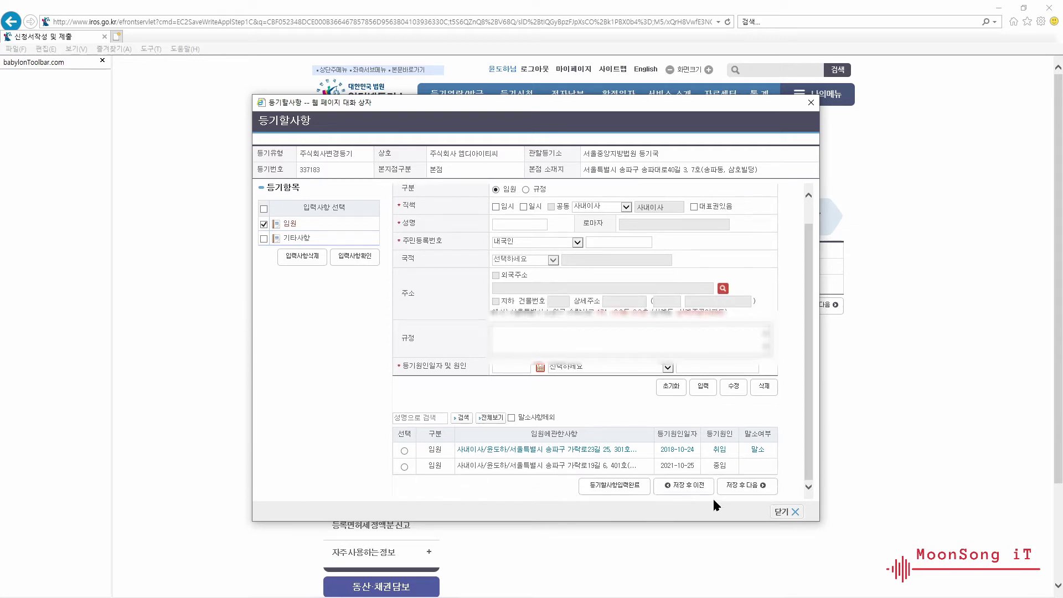
left_click(747, 487)
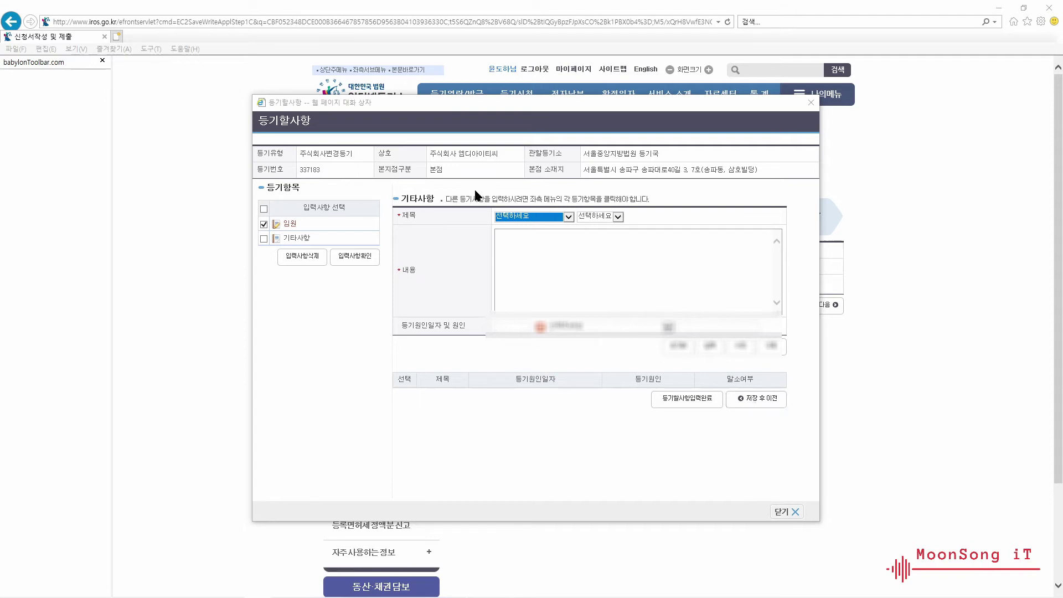
left_click(686, 398)
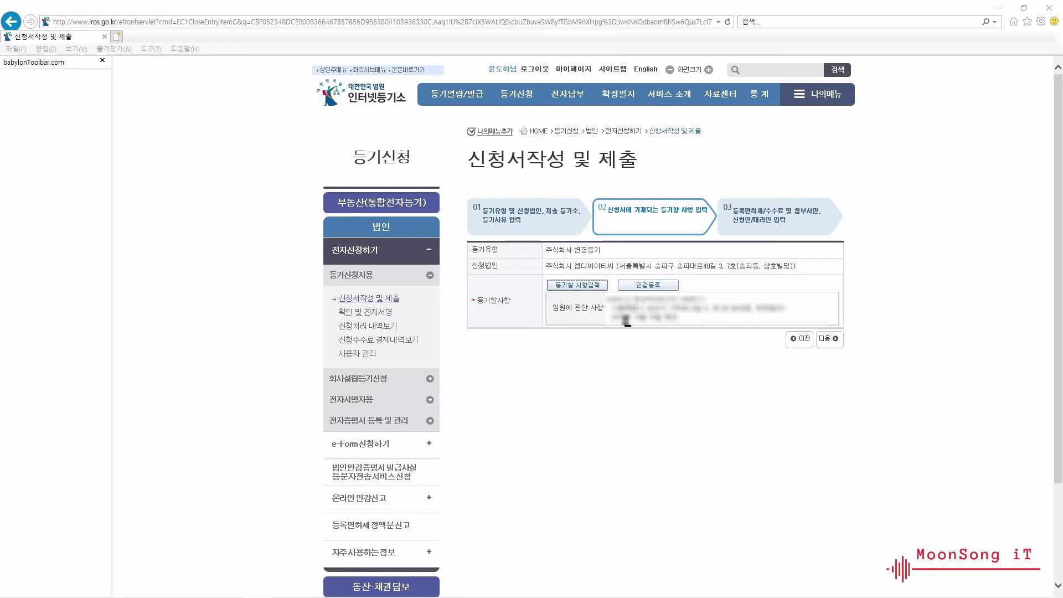
- Continue to step 03 and open the 등록면허세/수수료 entry for the wetax filing
left_click(826, 340)
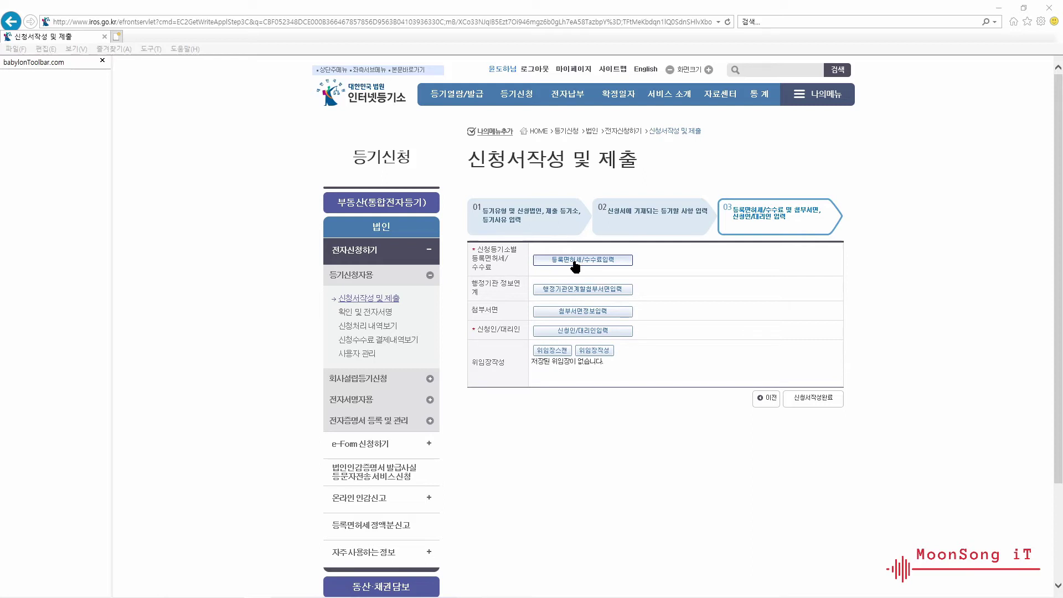
left_click(575, 264)
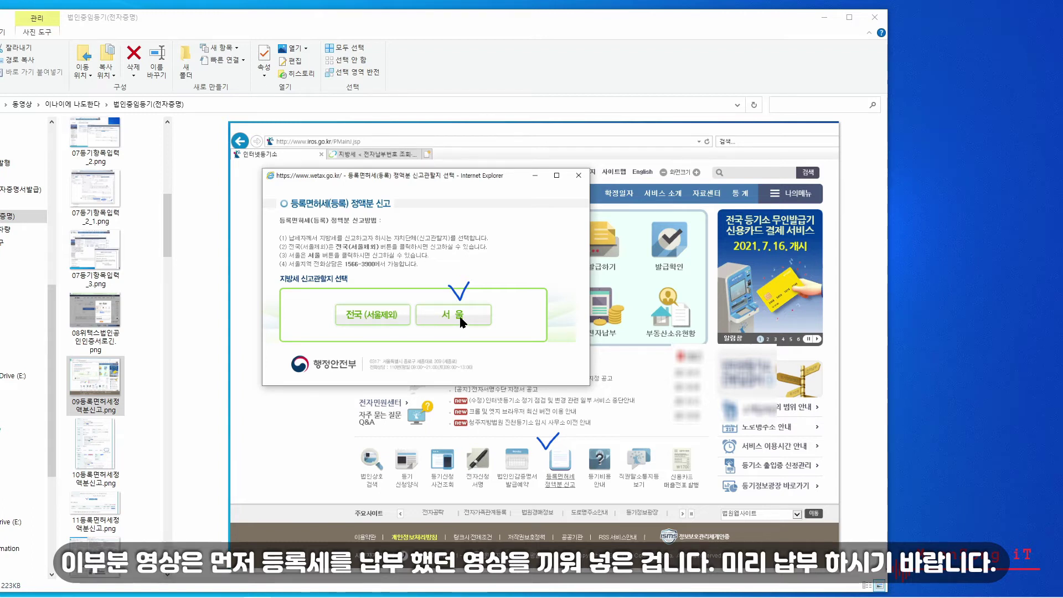
- Preview 10등록면허세정액분신고.png and later screenshots showing the 48,240원 registration tax total
left_click(99, 443)
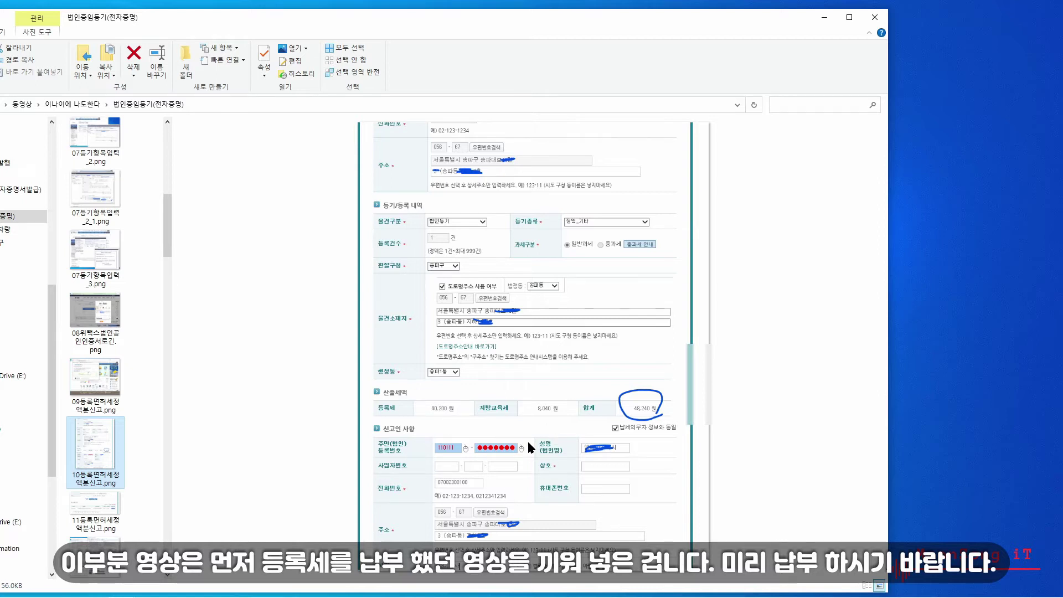
key("Down")
key("Down")
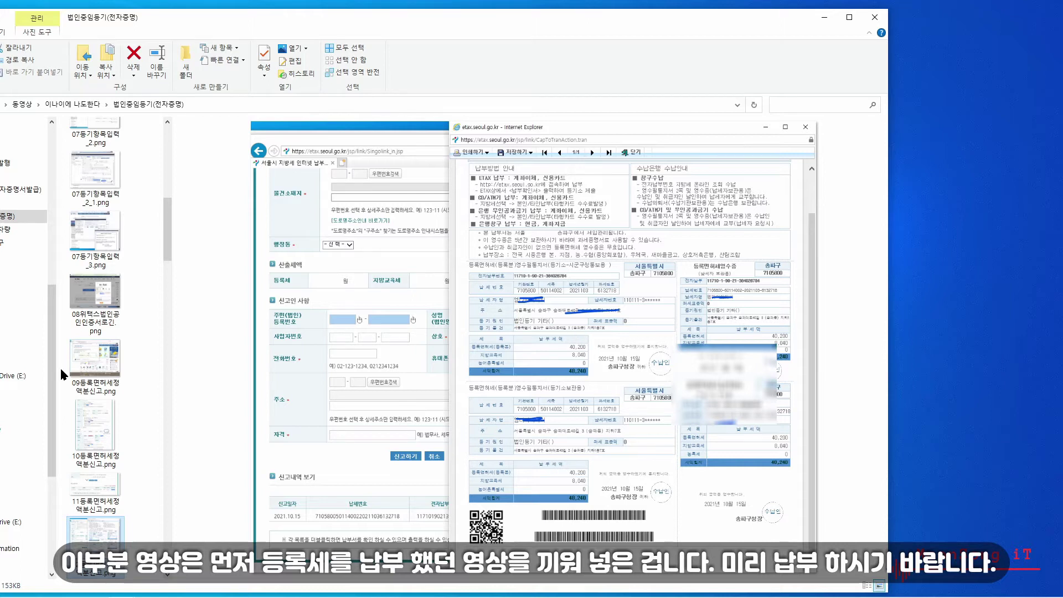
- Review the Seoul ETAX payment screenshots through the tax receipt, then return to the 등록면허세/수수료 입력 dialog
scroll(63, 421, "down", 5)
left_click(95, 282)
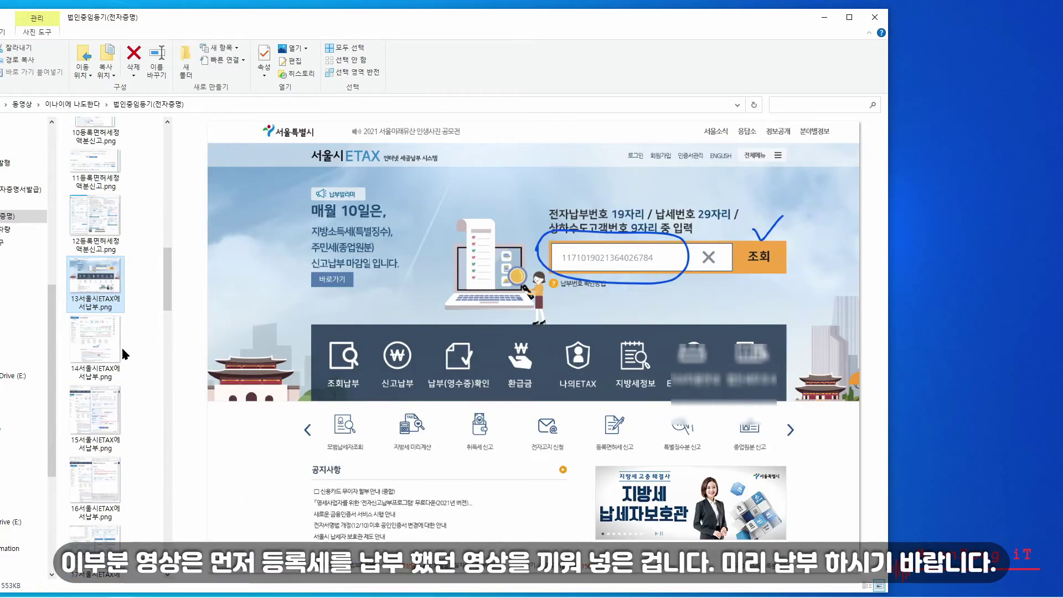
left_click(85, 346)
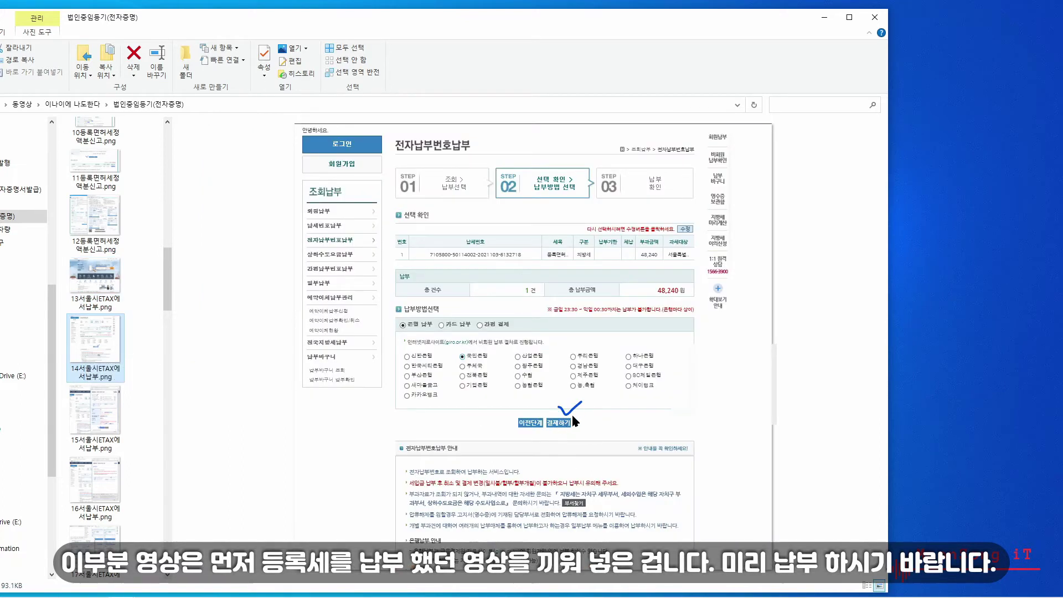
left_click(94, 442)
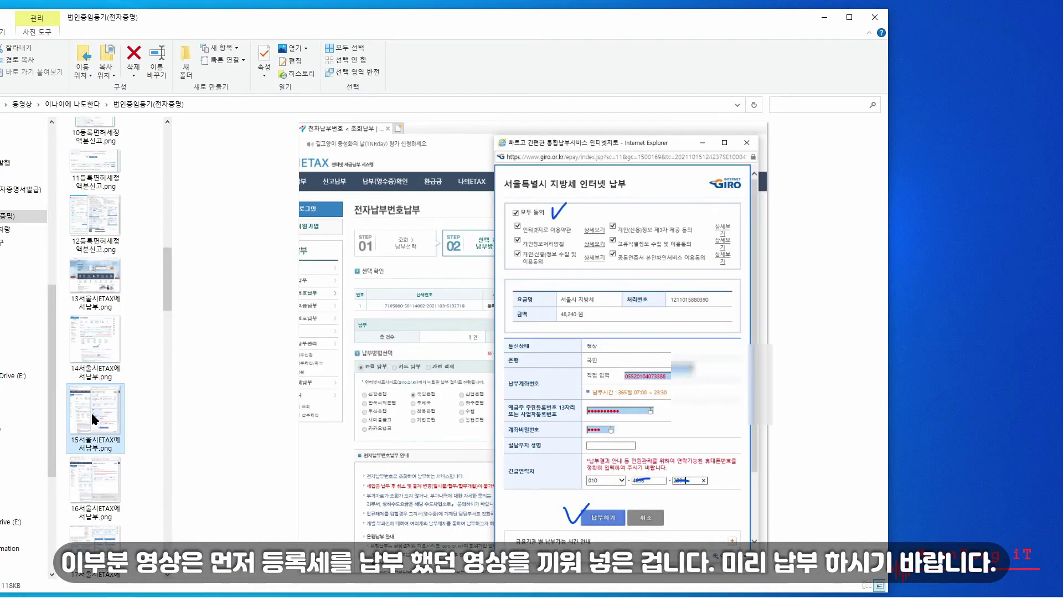
left_click(87, 487)
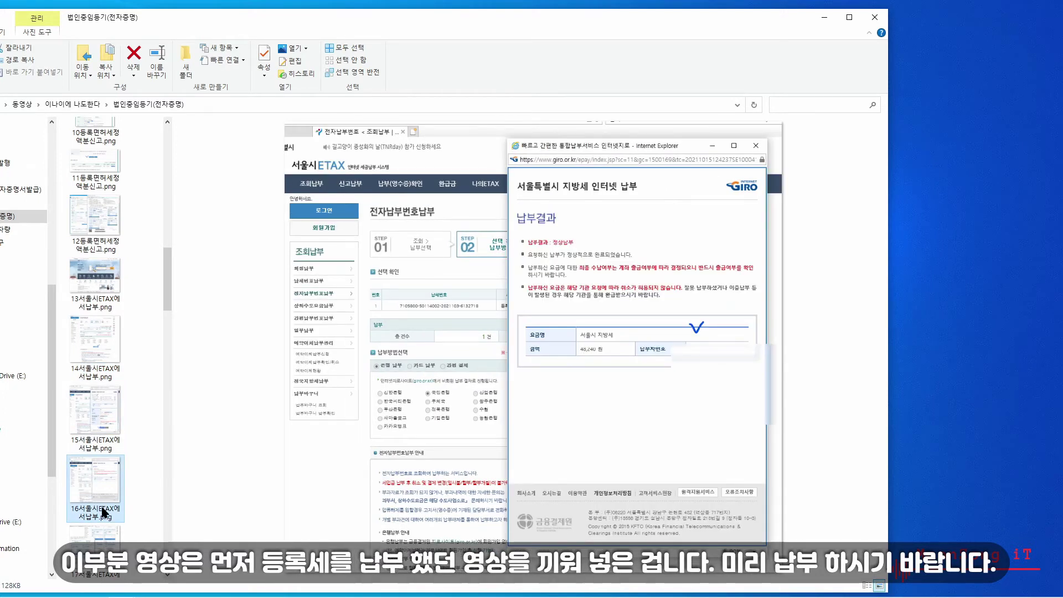
left_click(98, 546)
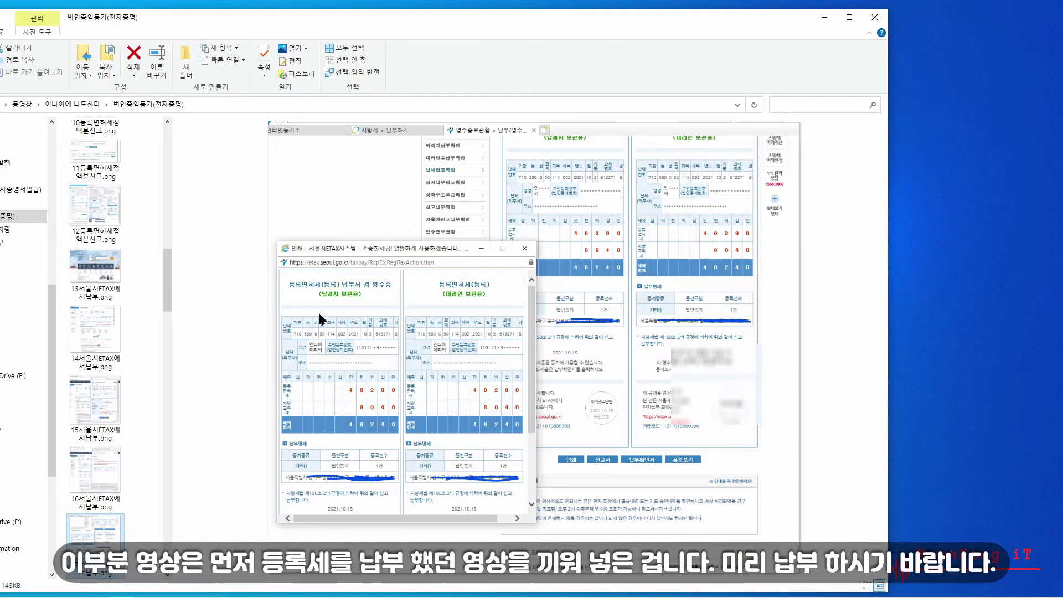
left_click_drag(169, 285, 170, 315)
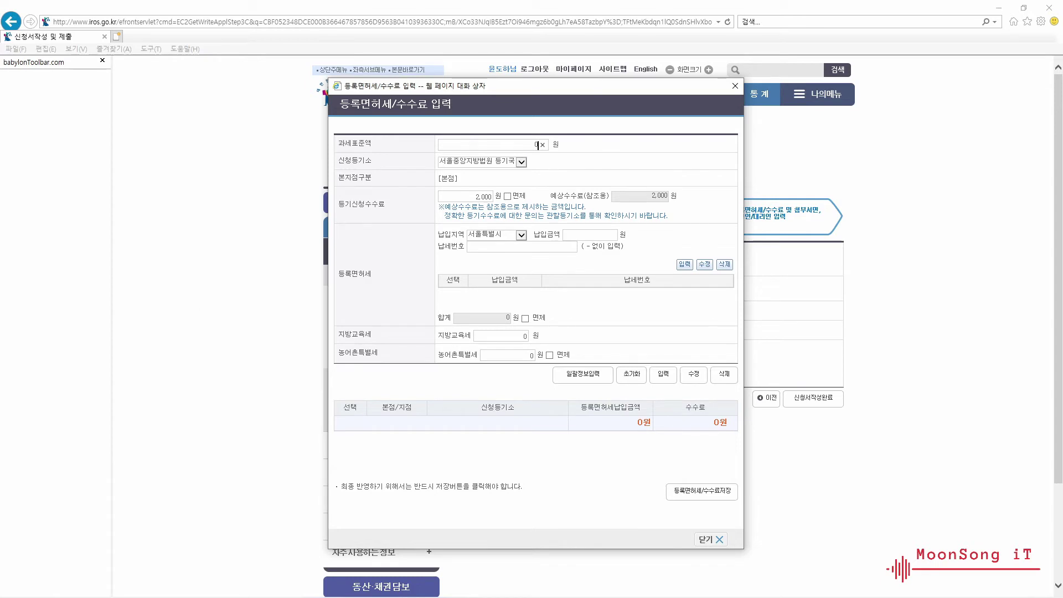
- Paste the 29-digit 납세번호 and enter a paid amount of 40,200 won
left_click(520, 247)
key("ctrl+v")
left_click(595, 237)
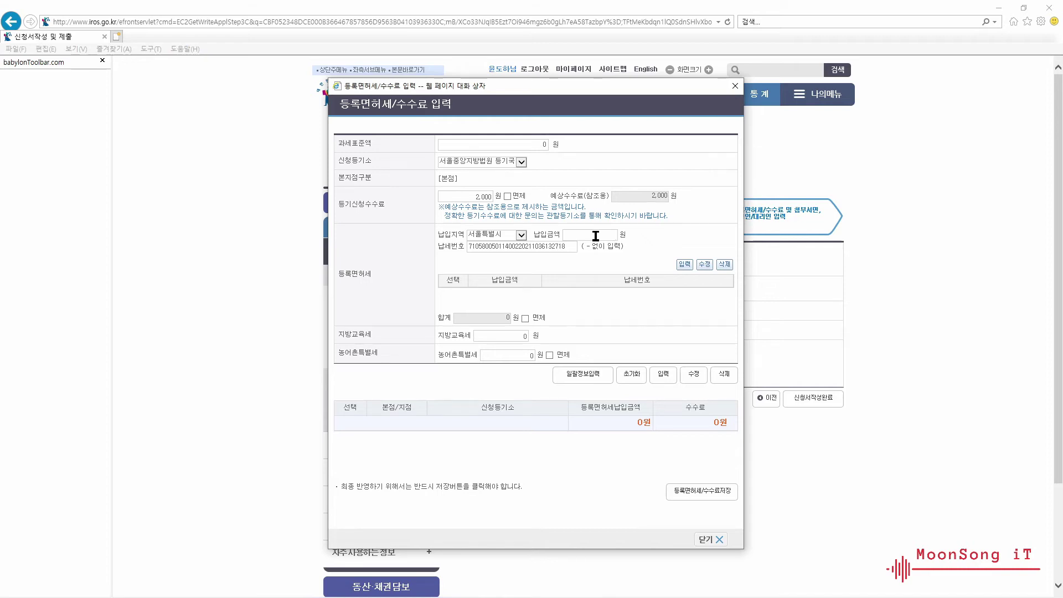
type("40,200")
- Add the 40,200 won tax and 2,000 won 본점 fee rows, save them, and open 첨부서면정보입력
left_click(684, 265)
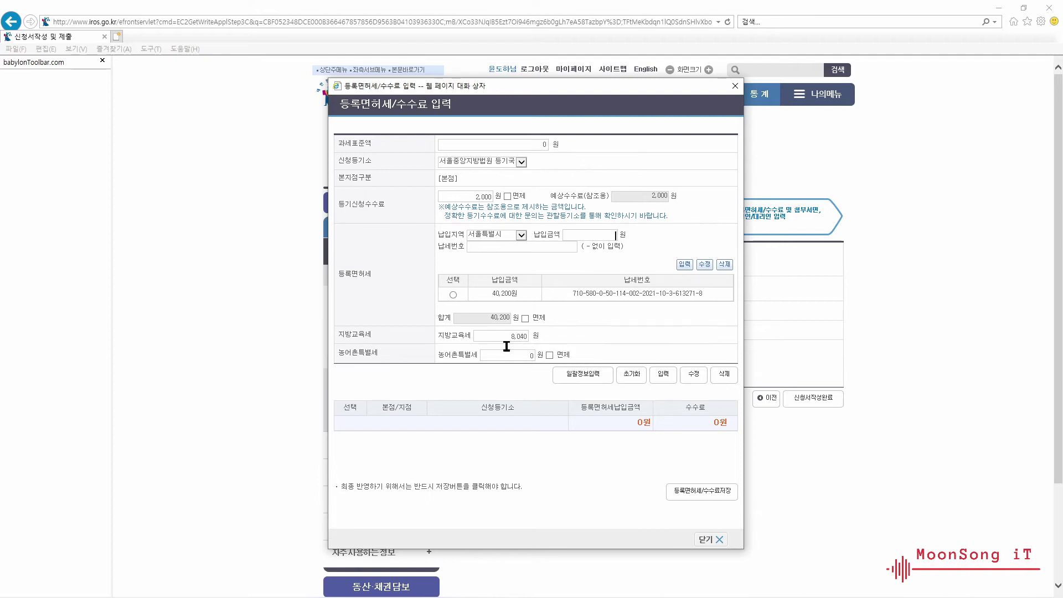
left_click(664, 376)
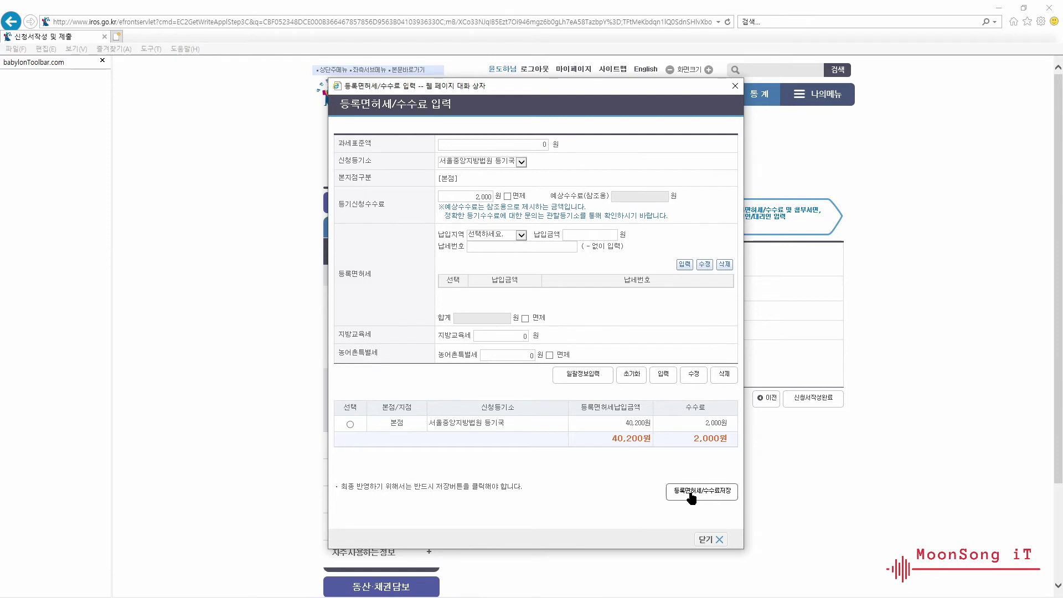
left_click(690, 494)
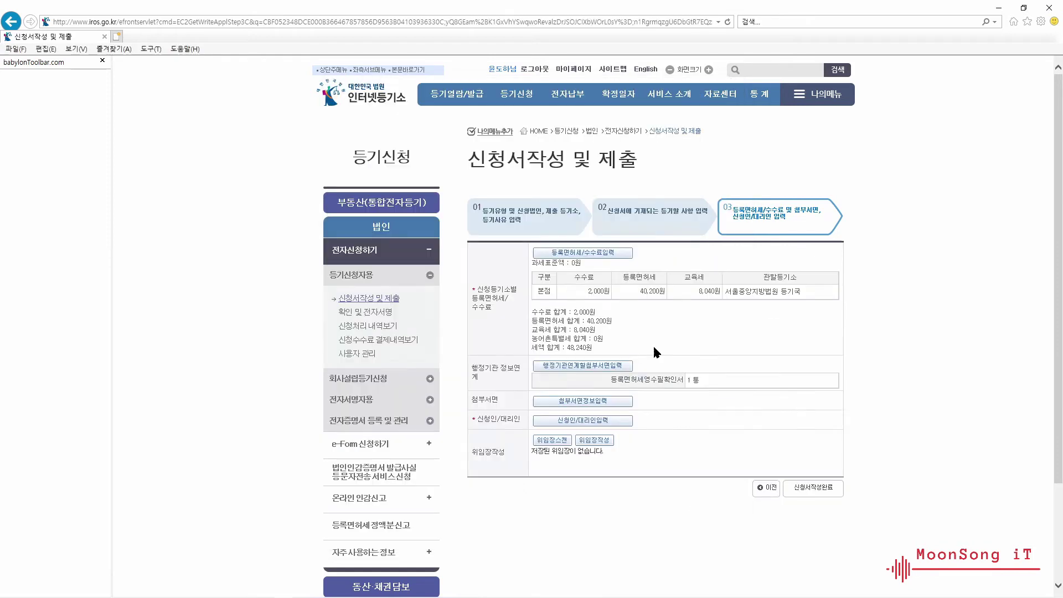
left_click(579, 406)
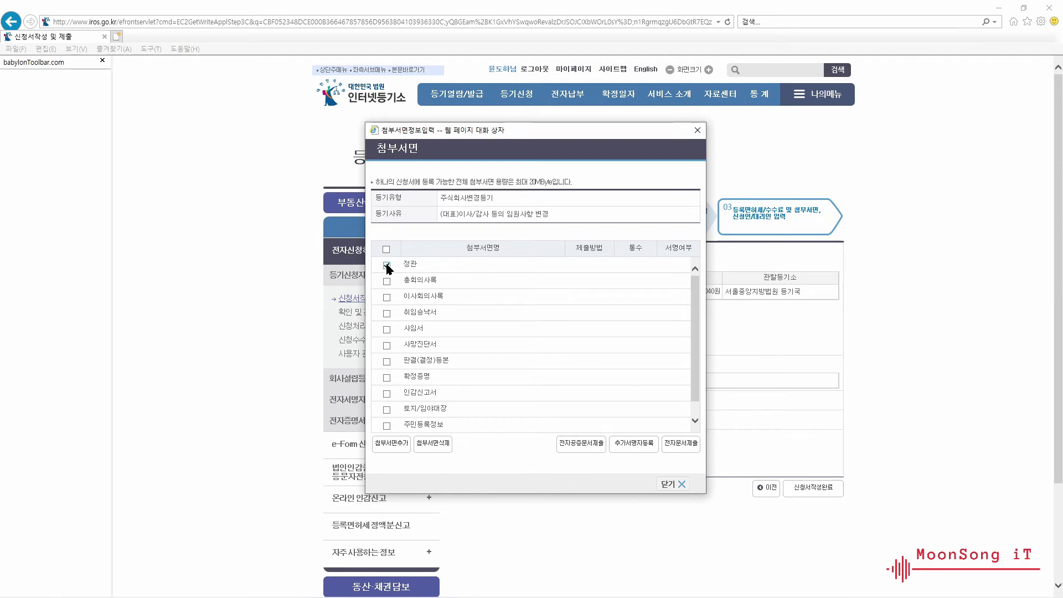
- Mark 이사회의사록 and 취임승낙서 as attached documents
left_click(386, 299)
left_click(387, 314)
scroll(699, 343, "down", 1)
left_click_drag(699, 362, 700, 327)
- Search other attachment types for '주주' and add 주주명부 to the attachment list
left_click(391, 445)
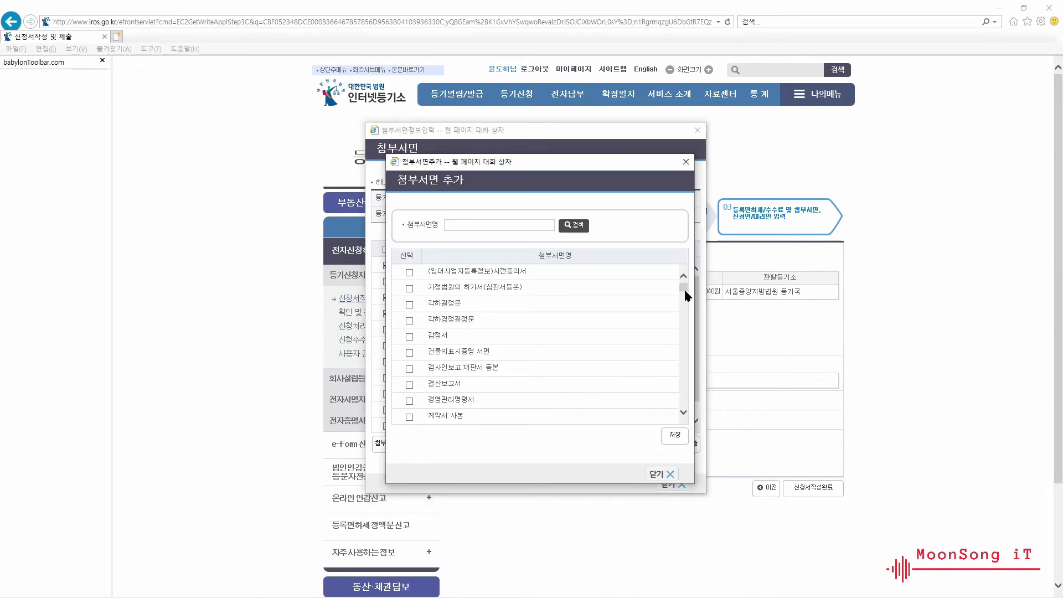
type("주주")
left_click(578, 227)
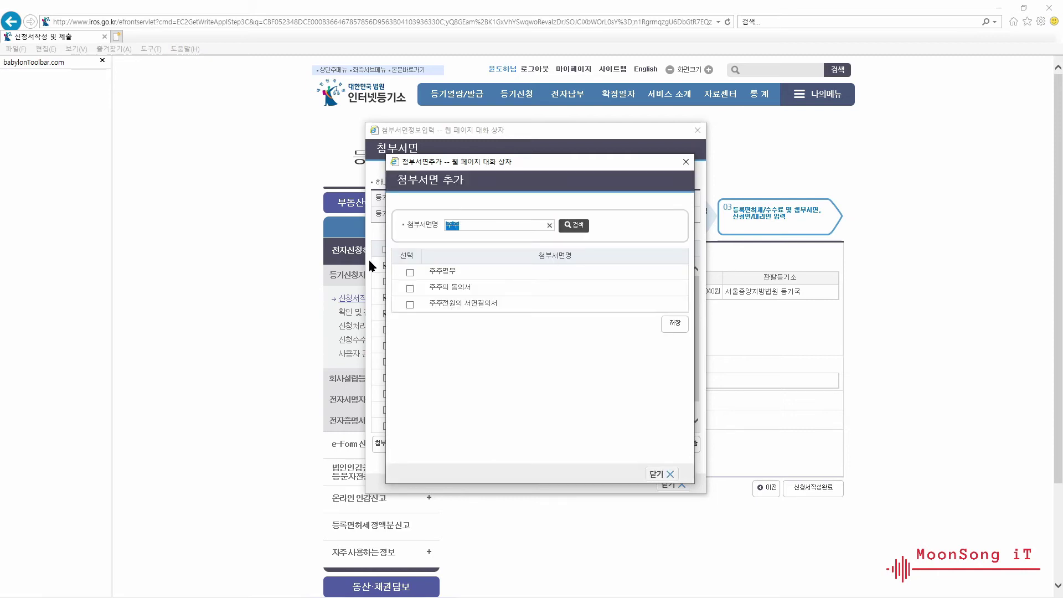
left_click(409, 273)
left_click(675, 327)
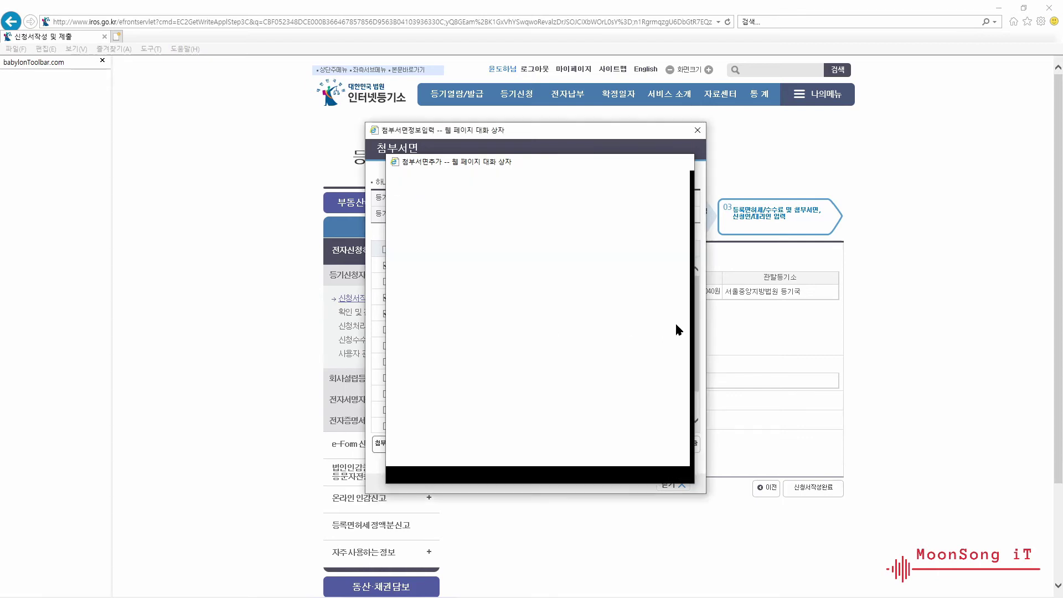
left_click_drag(697, 331, 704, 384)
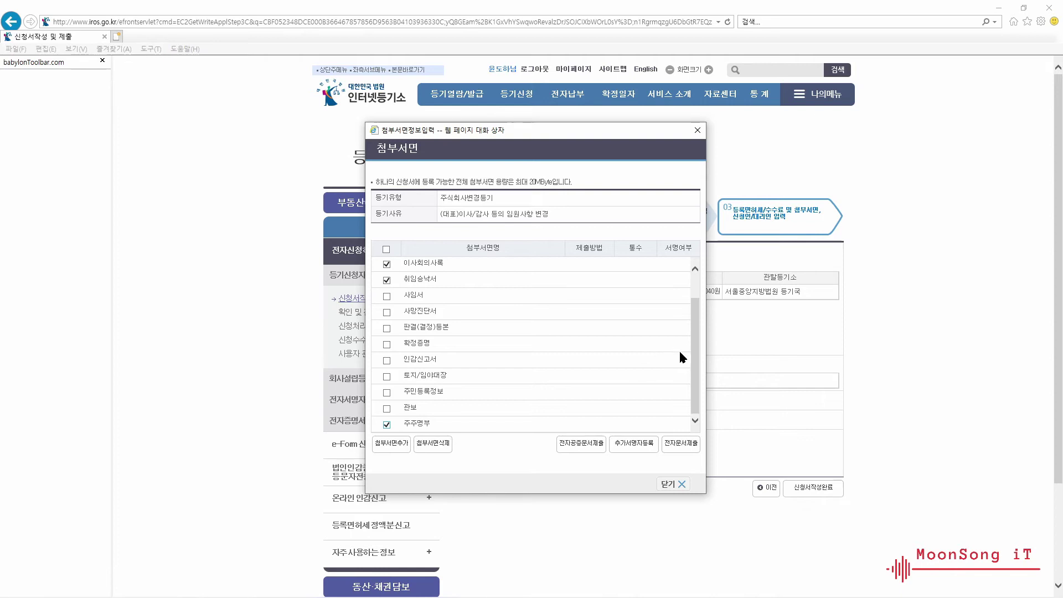
left_click_drag(695, 368, 695, 297)
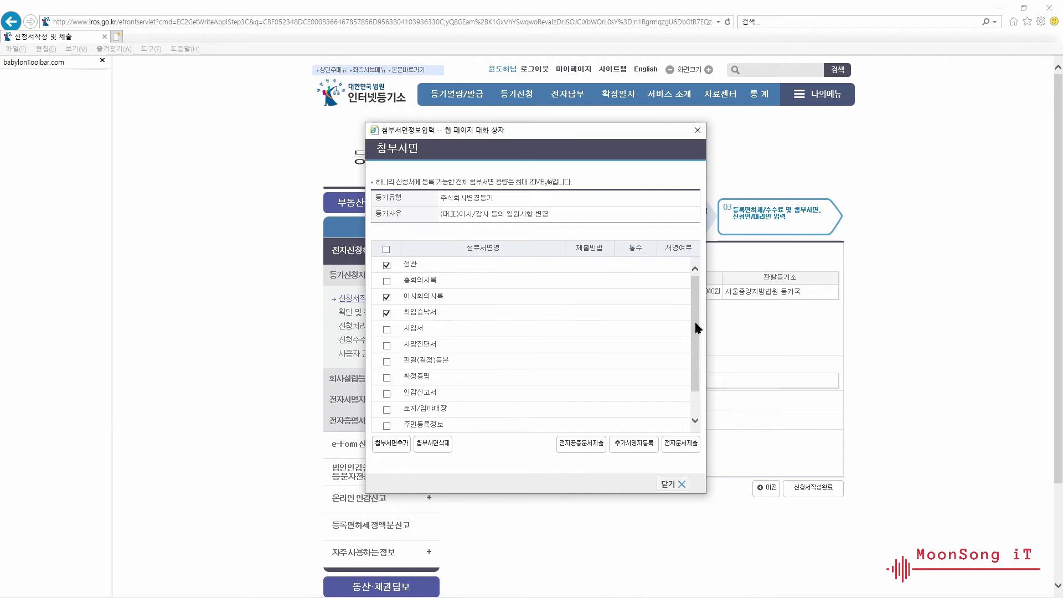
left_click_drag(695, 327, 476, 436)
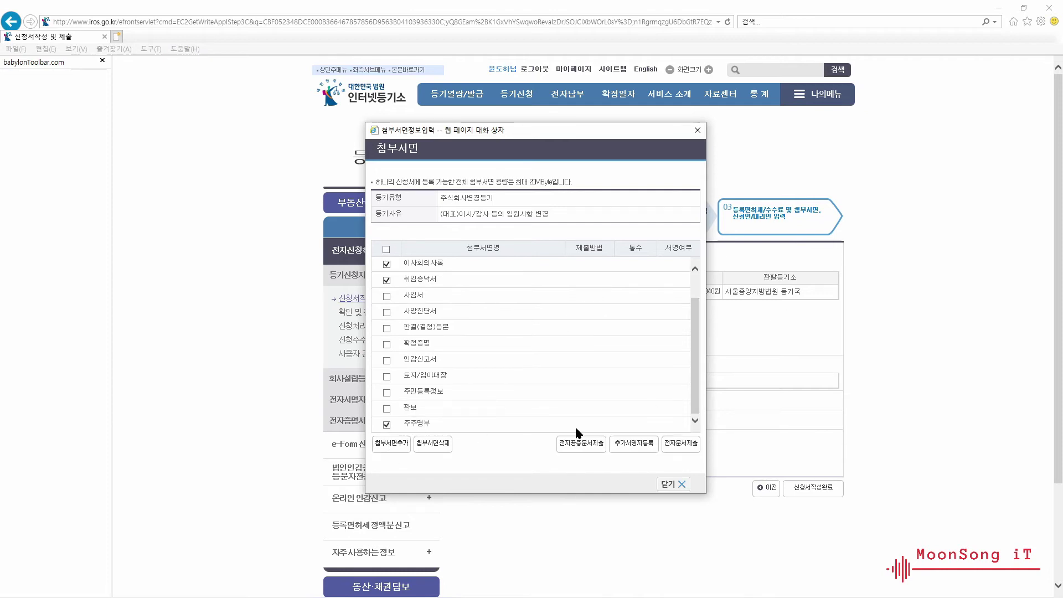
scroll(531, 387, "up", 3)
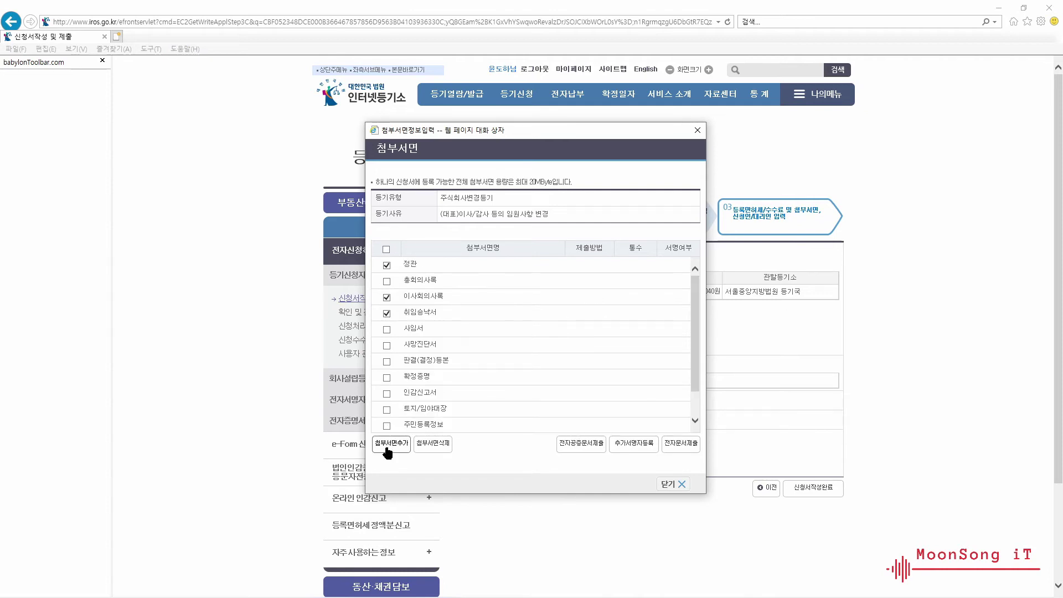
- Upload the 정관 PDF as an electronic document
left_click(675, 448)
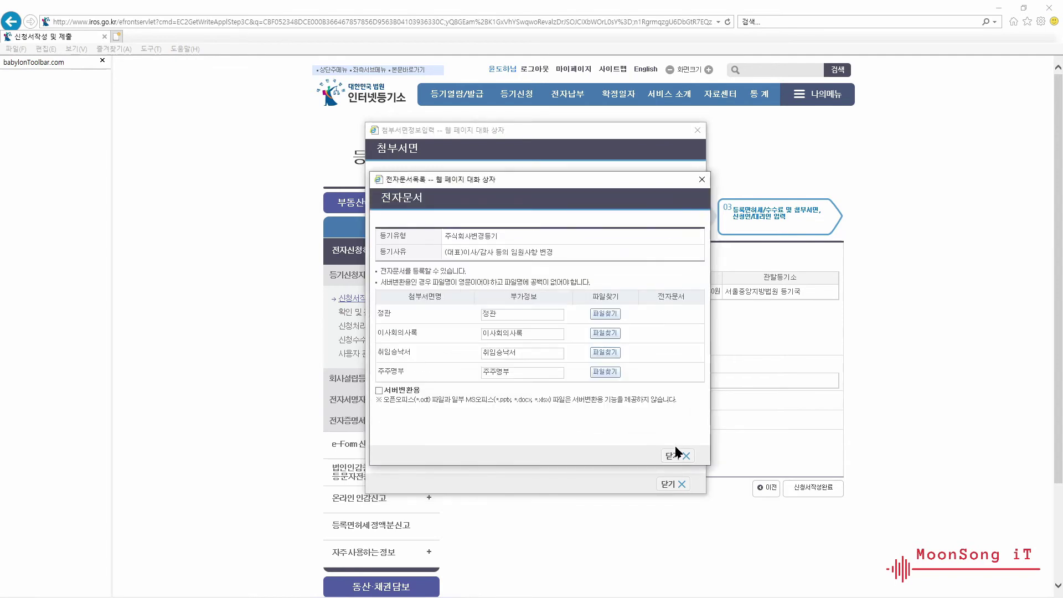
left_click(604, 314)
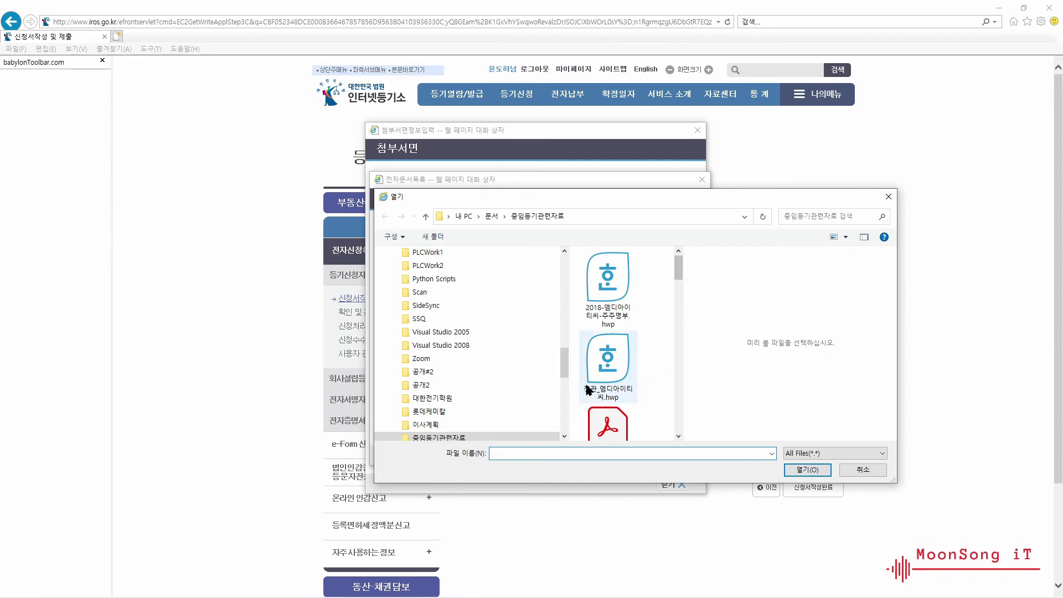
mouse_move(562, 357)
left_mouse_down()
mouse_move(568, 370)
mouse_move(566, 359)
left_mouse_up()
left_click(608, 423)
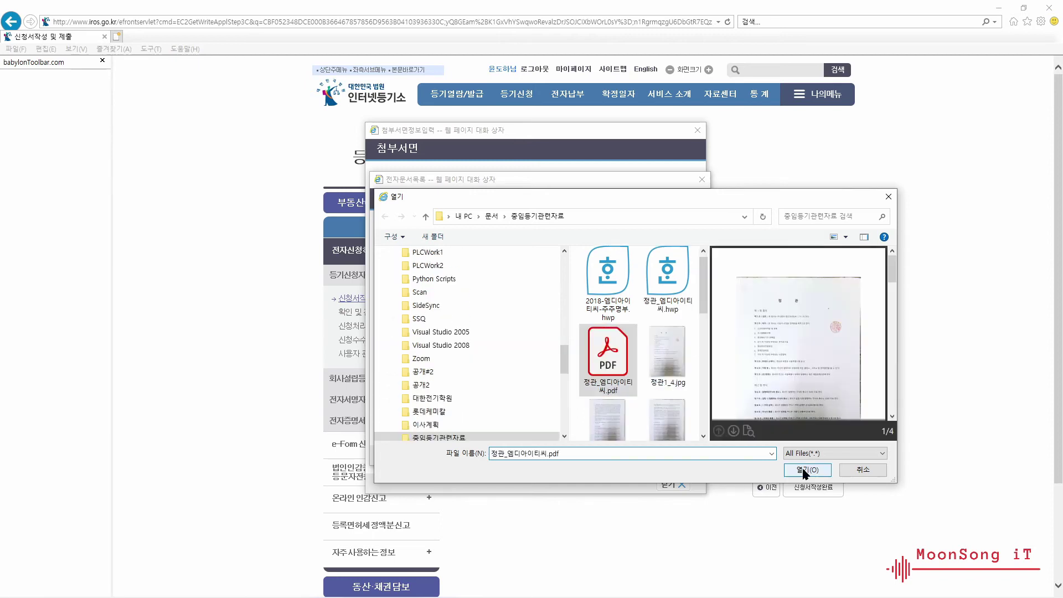
left_click(803, 470)
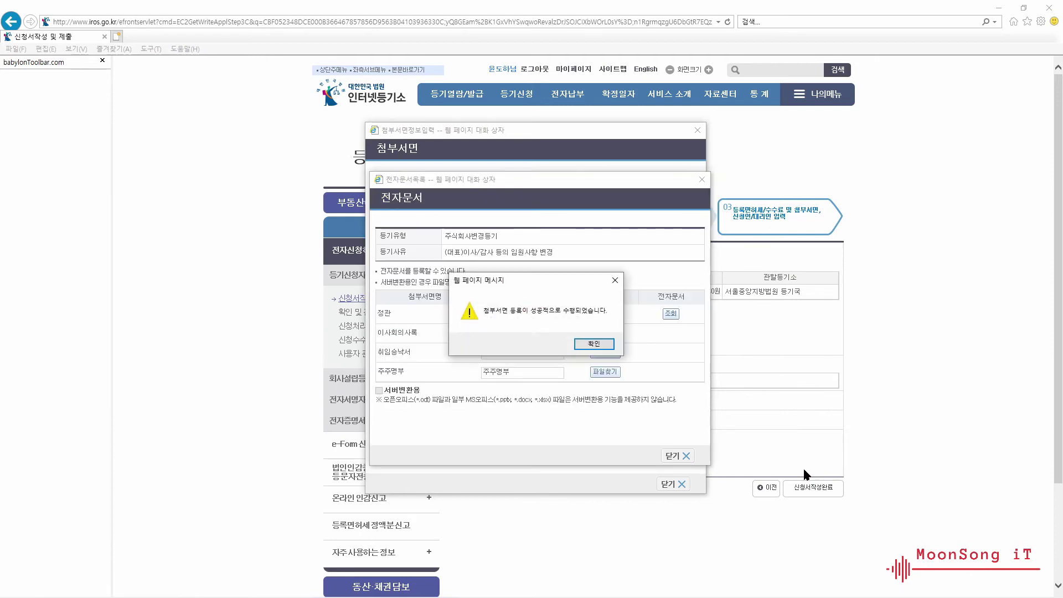
left_click(593, 343)
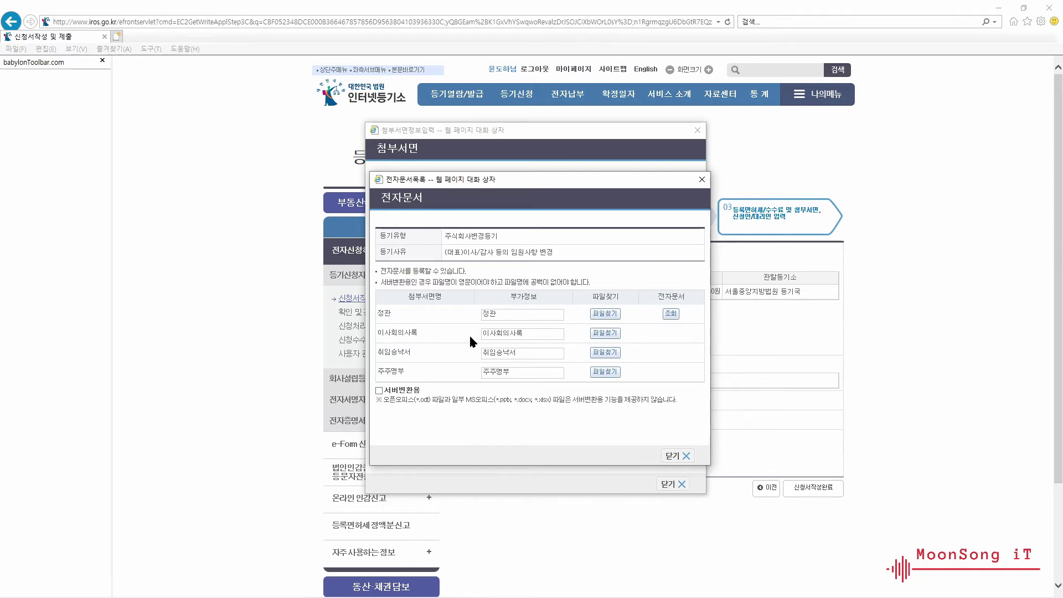
- Upload the board minutes file for the 이사회의사록 row
left_click(609, 332)
scroll(665, 343, "down", 5)
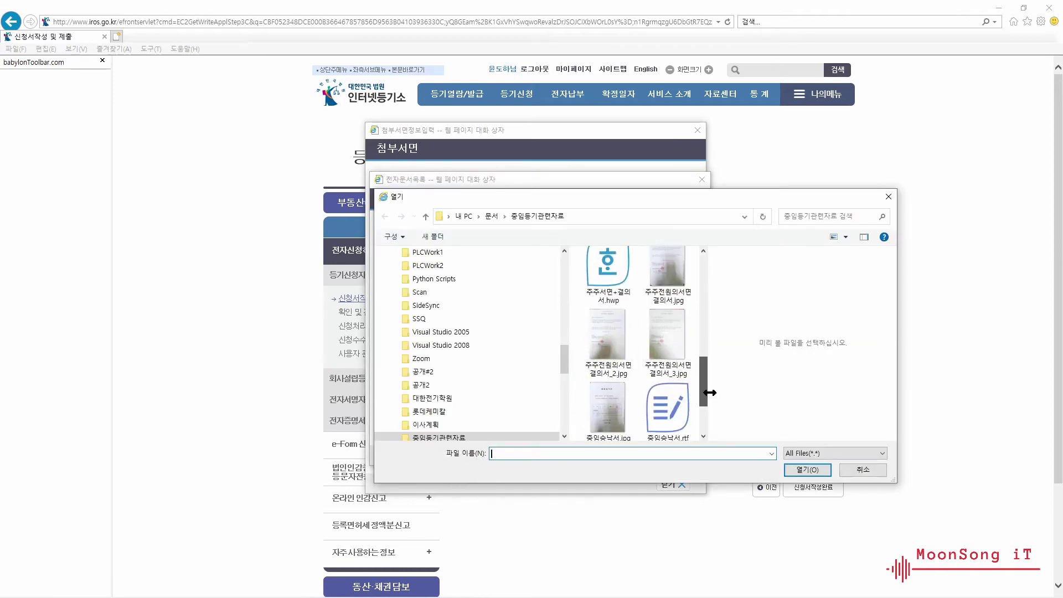
left_click(667, 335)
left_click(807, 470)
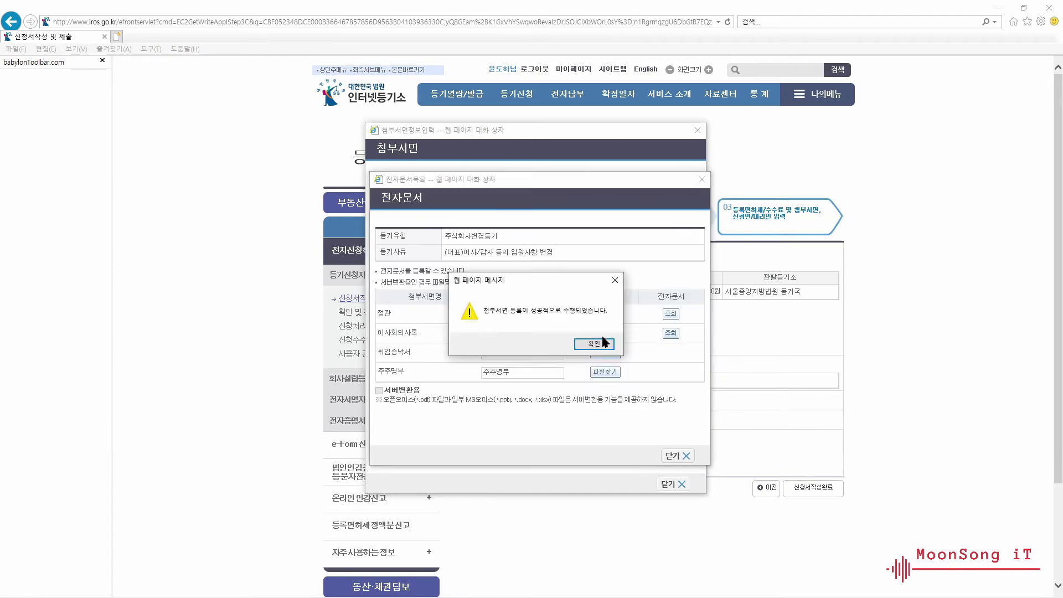
left_click(605, 343)
- Upload 취임승낙서_3.jpg for the 취임승낙서 row plus one more attachment file
left_click(605, 352)
left_click_drag(713, 347, 715, 399)
left_click(662, 435)
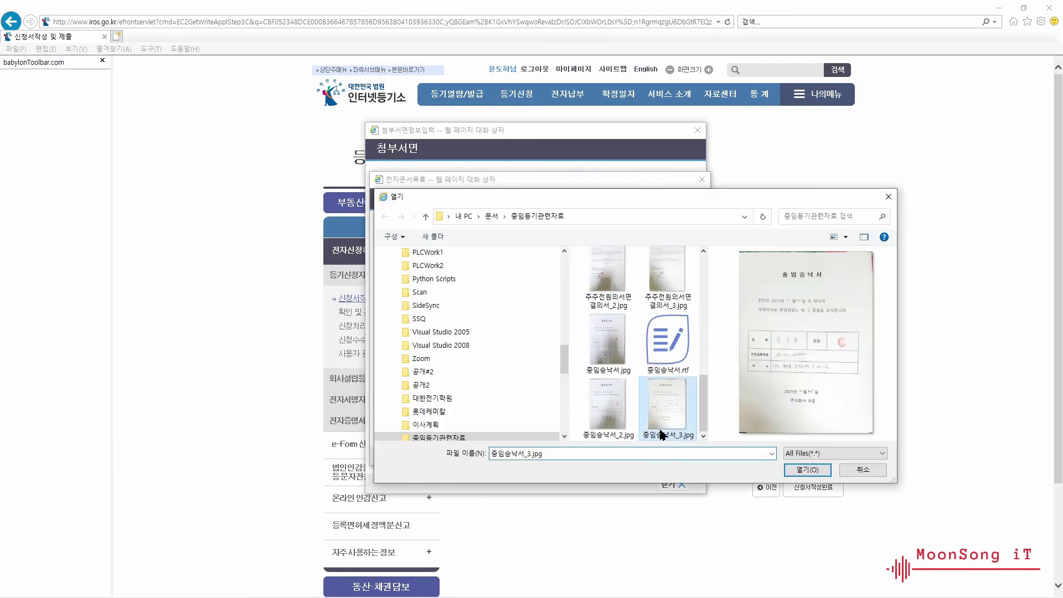
left_click(807, 469)
left_click(604, 380)
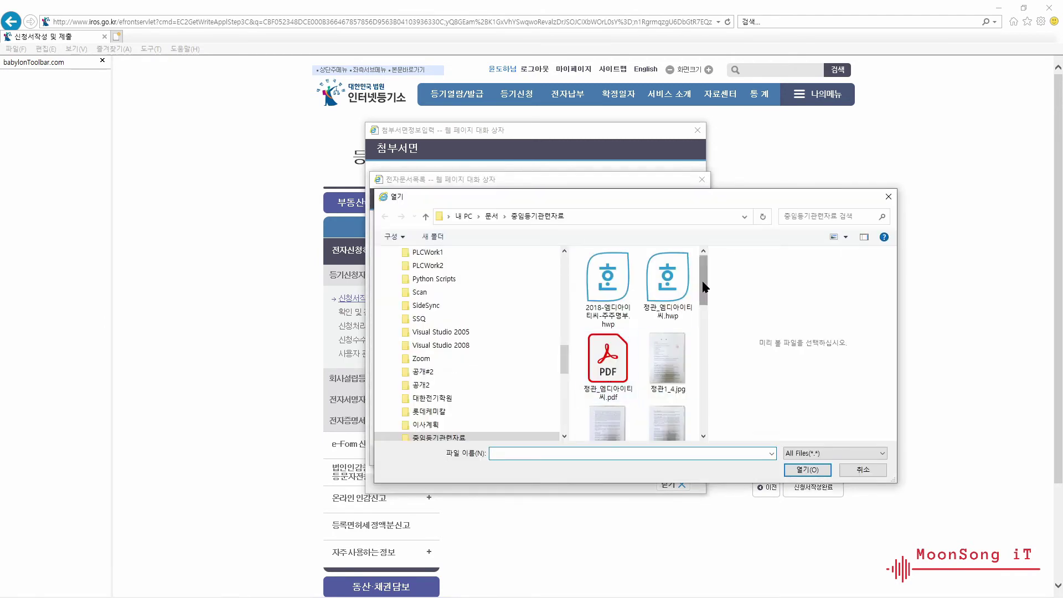
left_click_drag(704, 287, 704, 337)
left_click(667, 354)
left_click(807, 469)
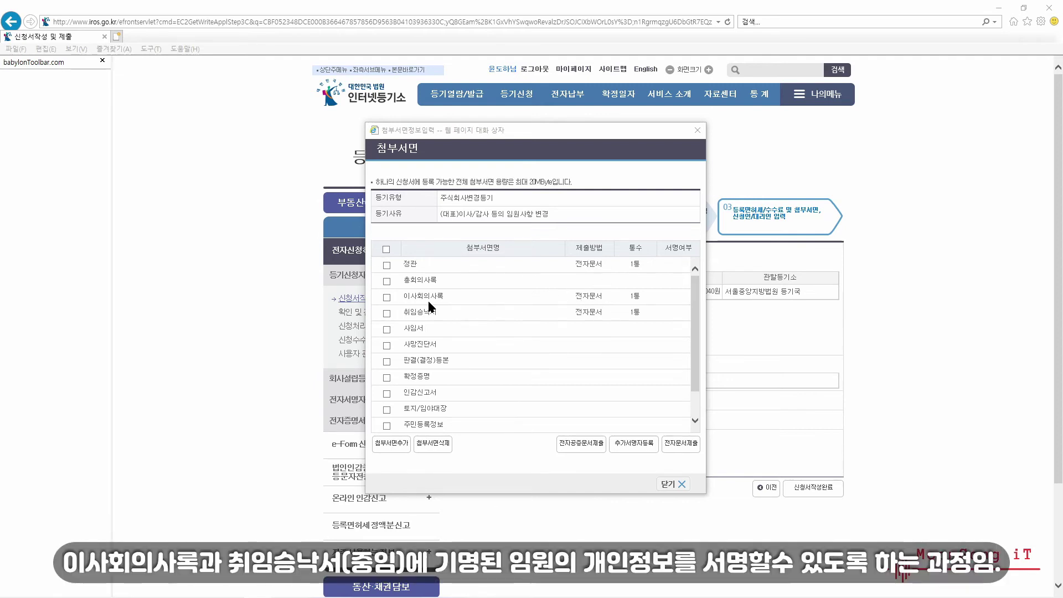
- Register the officer, by name and registration number, as an additional signer for 이사회의사록
left_click(387, 297)
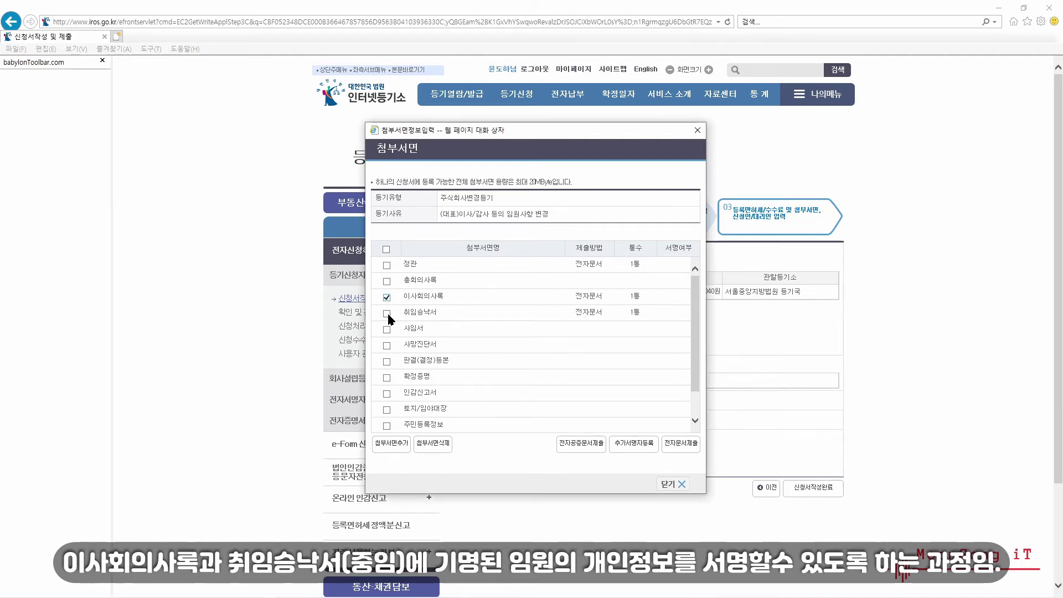
left_click(387, 313)
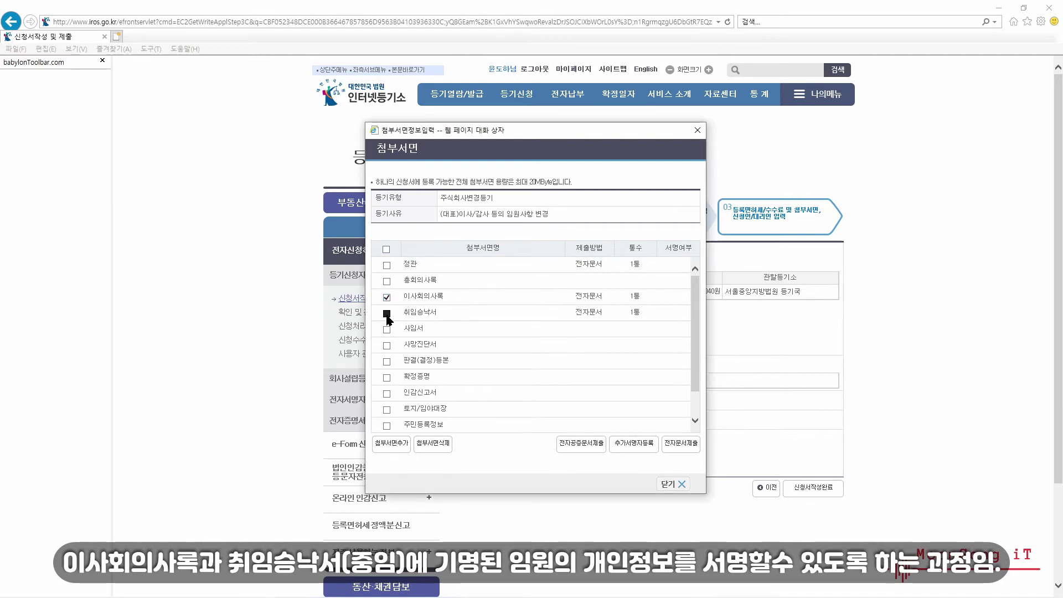
left_click(627, 445)
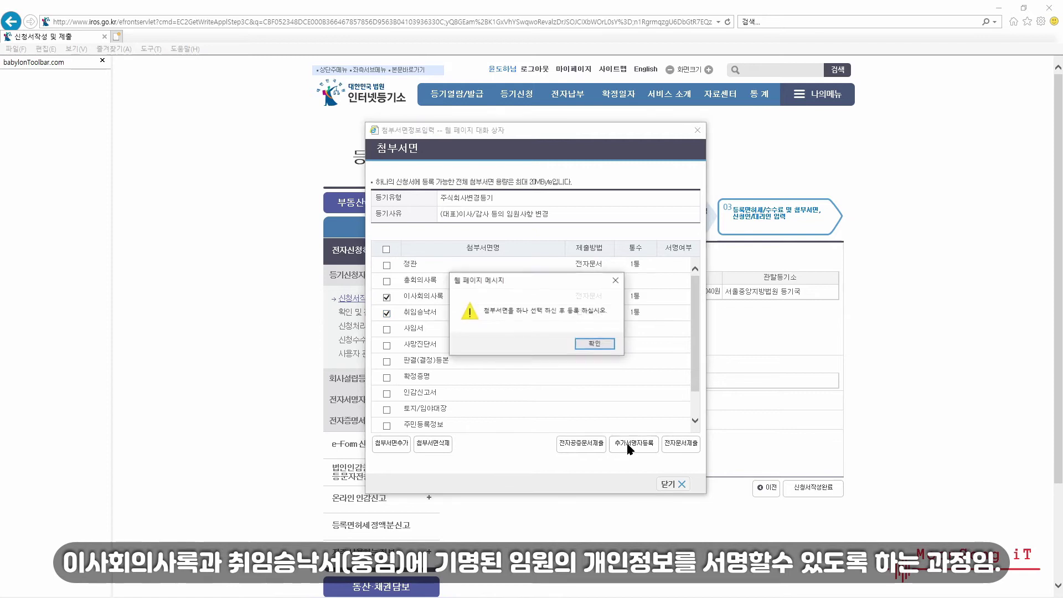
key("Return")
left_click(387, 313)
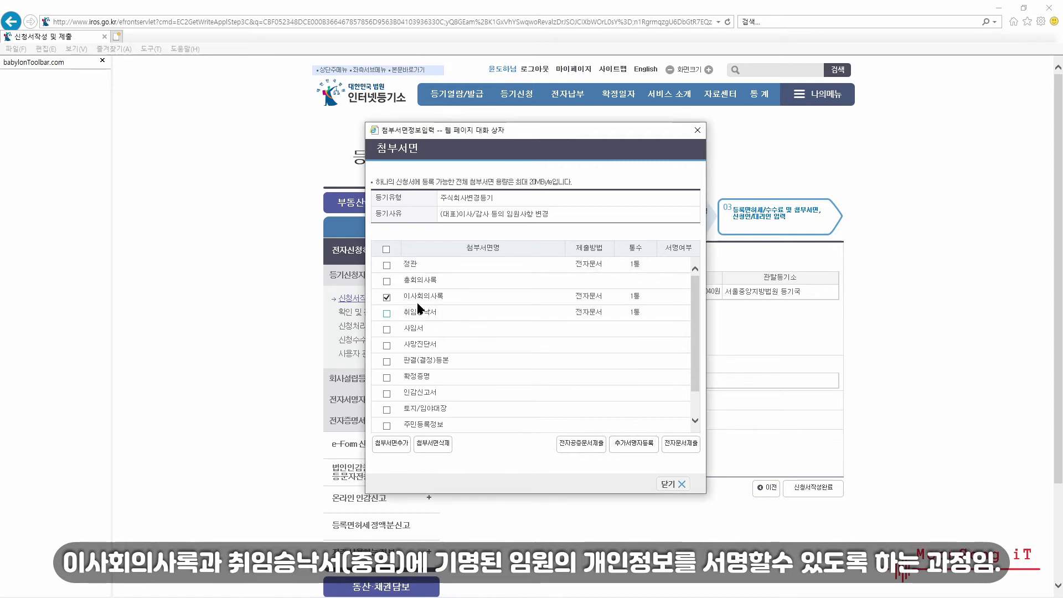
left_click(638, 441)
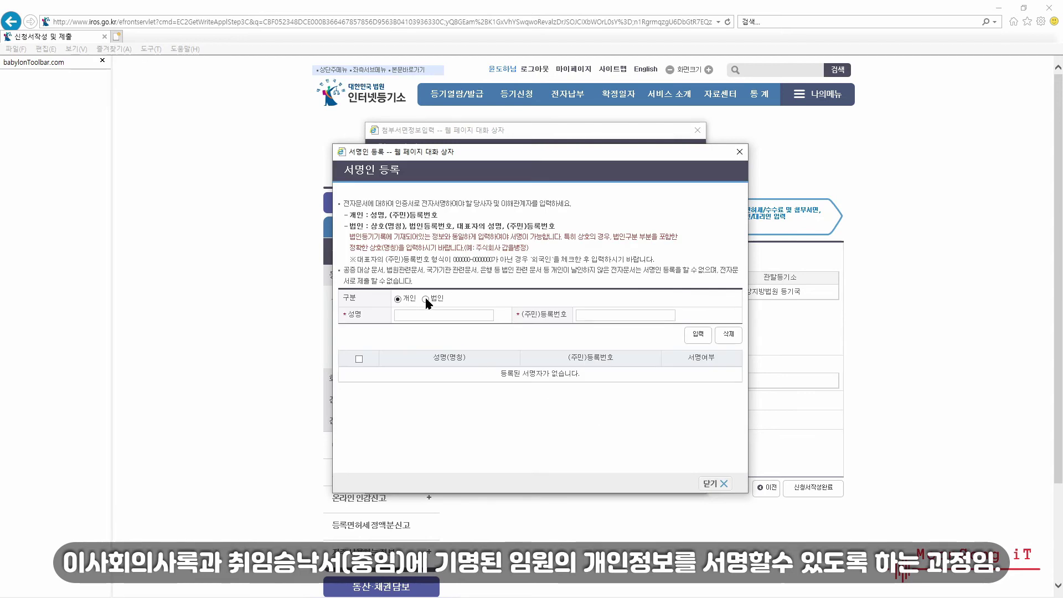
left_click(405, 316)
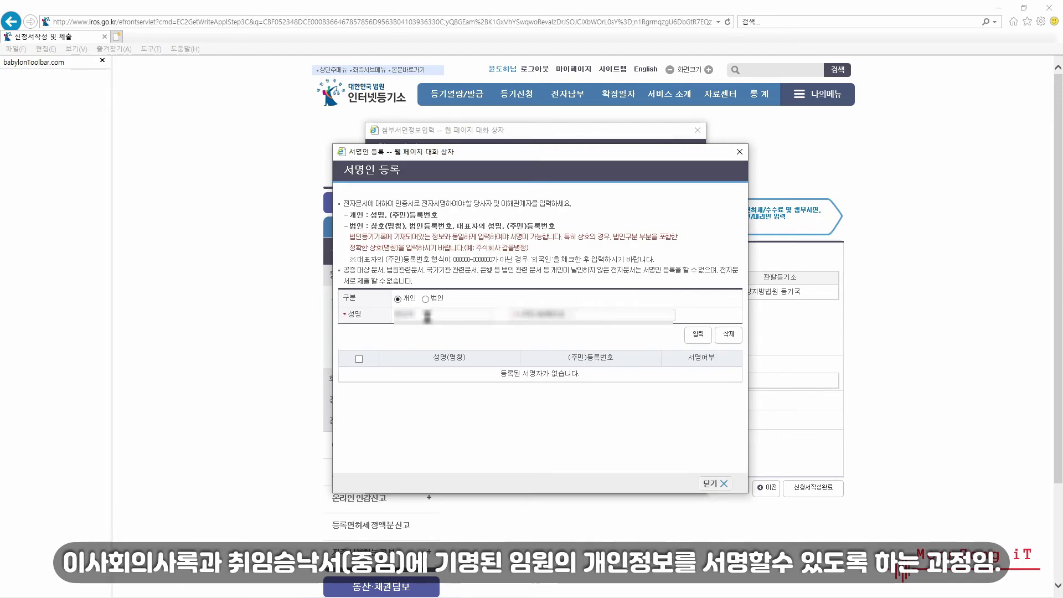
type("0000000")
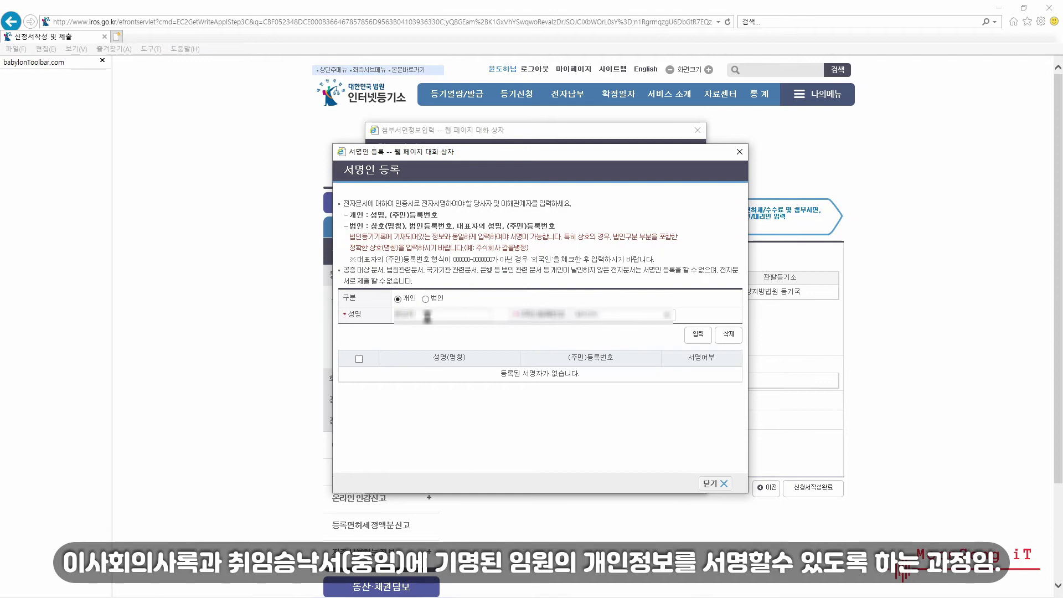
left_click(697, 334)
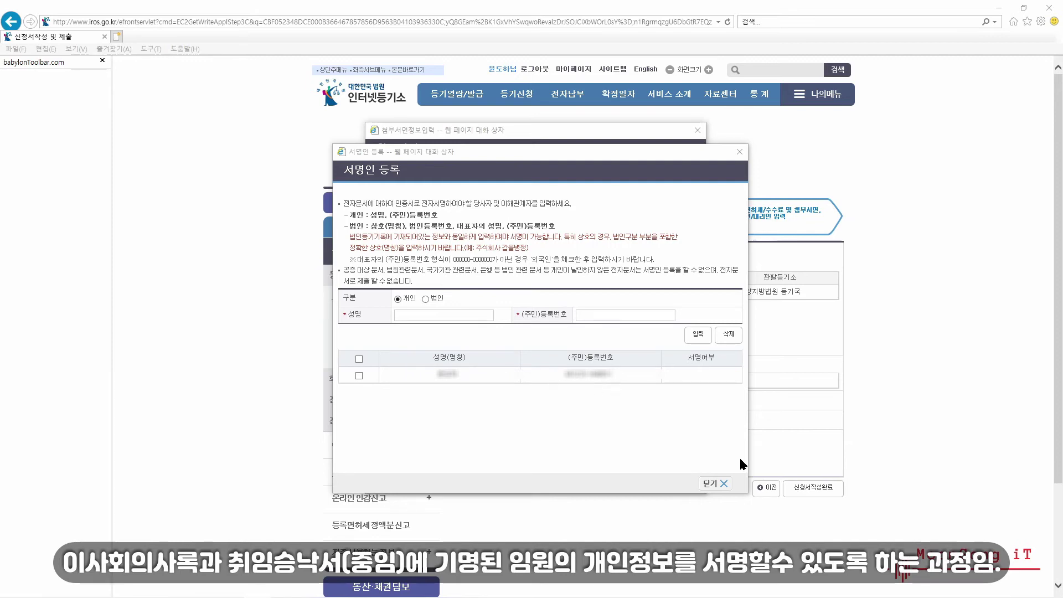
left_click(709, 485)
left_click(710, 484)
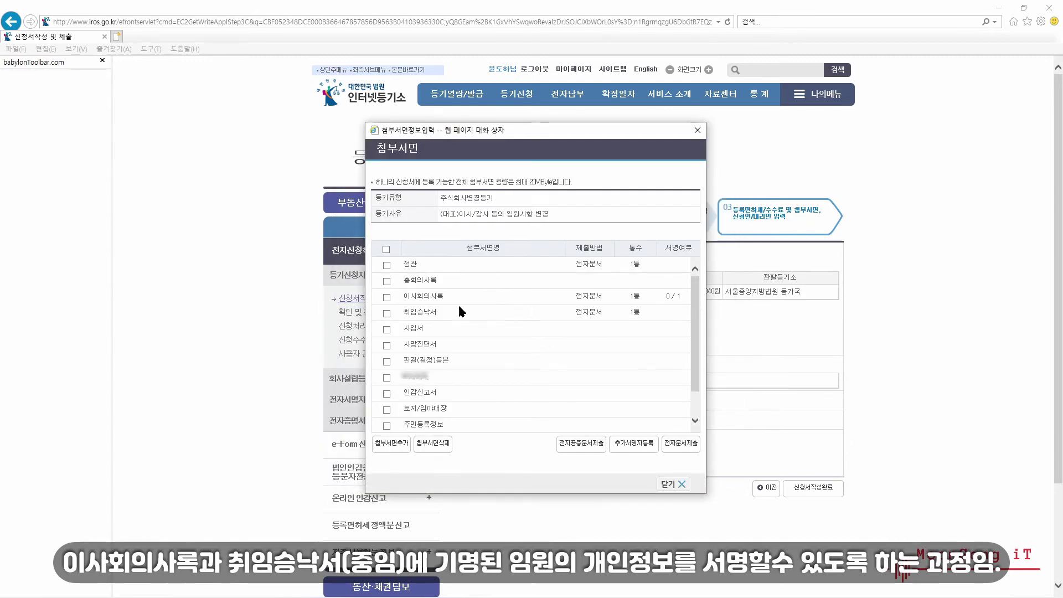
- Add the same officer as an additional signer for 취임승낙서
left_click(387, 313)
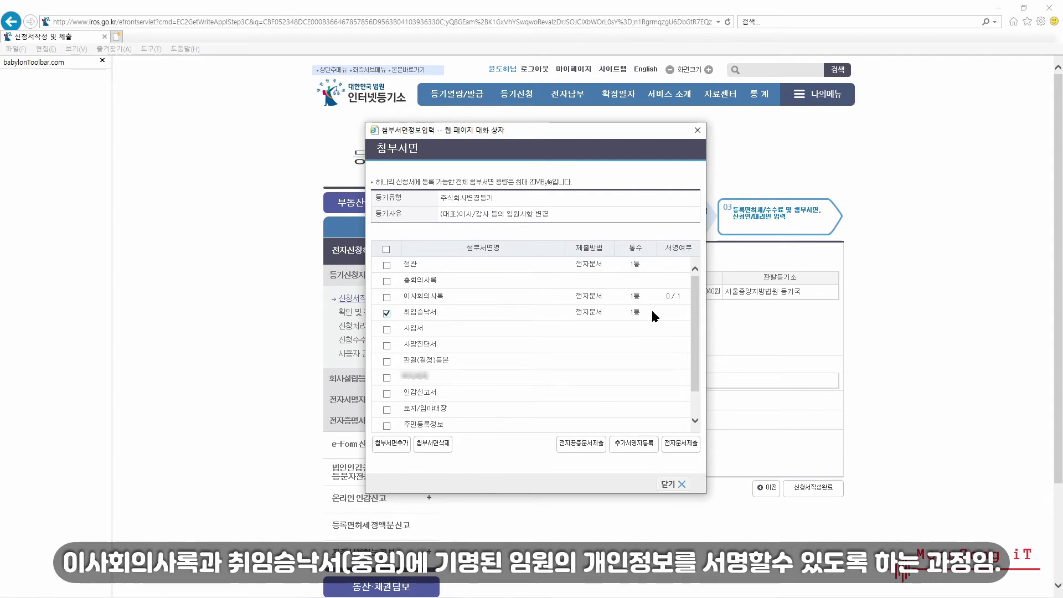
left_click(639, 446)
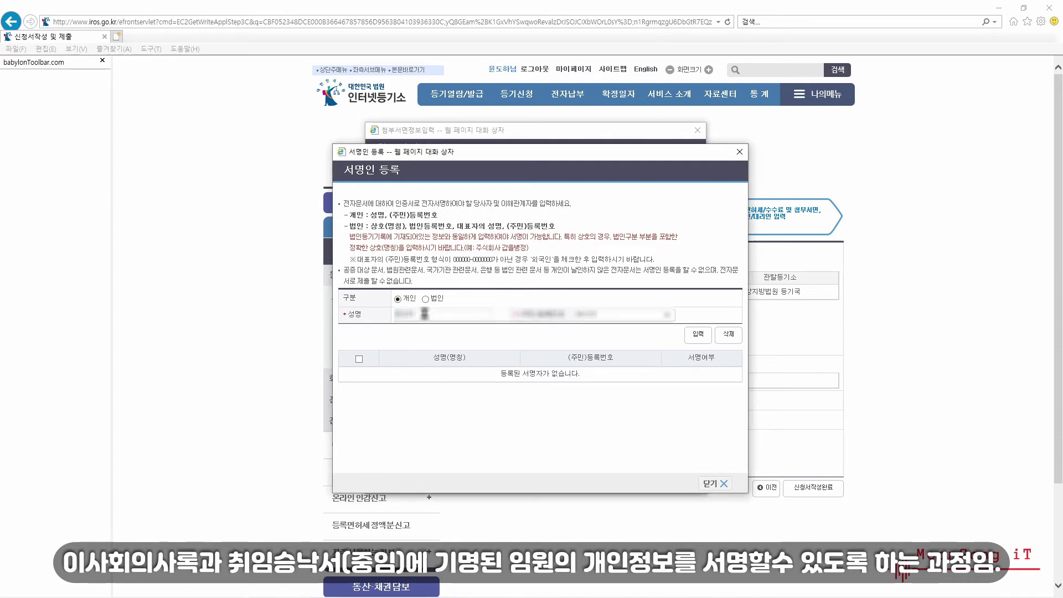
left_click(698, 338)
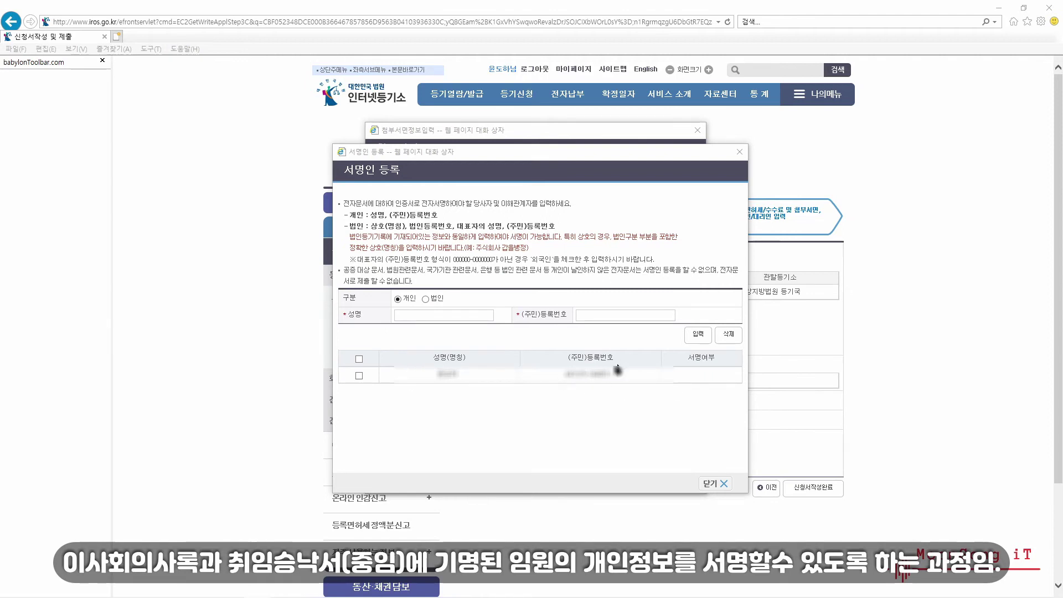
left_click(720, 486)
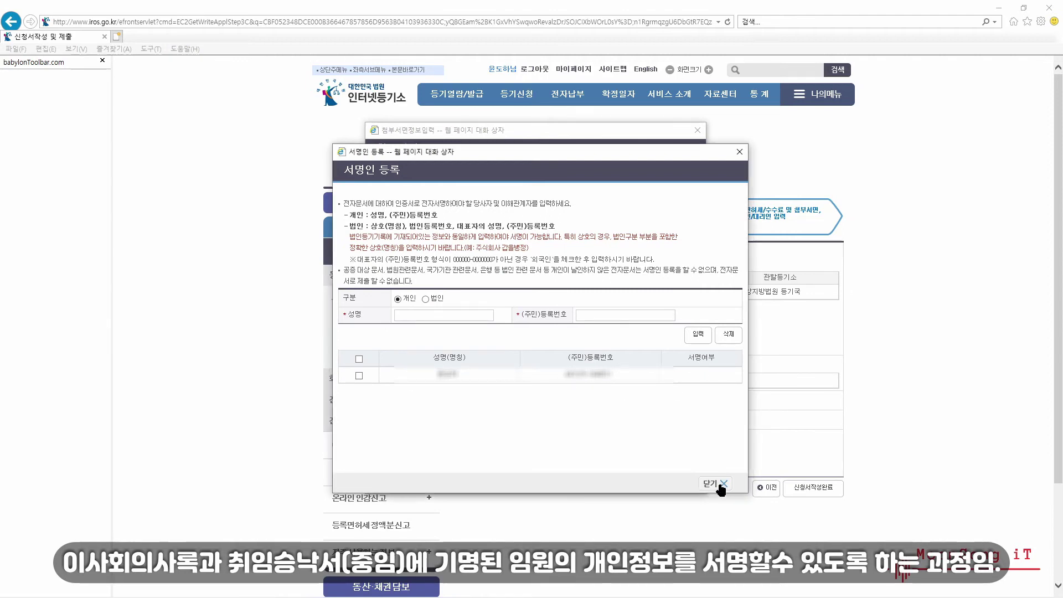
left_click(719, 485)
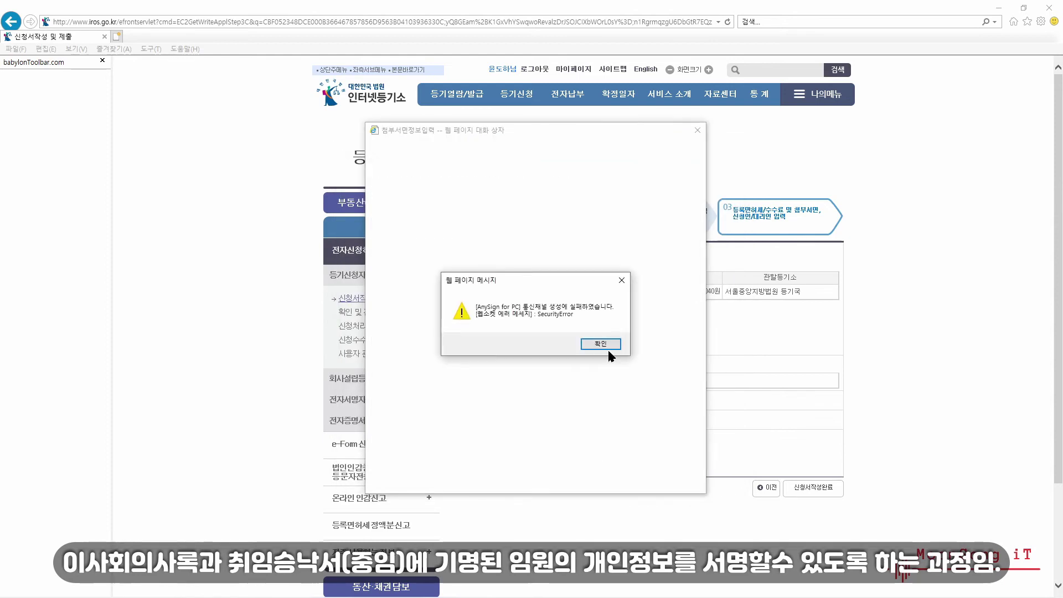
- Dismiss the AnySign alert, close 첨부서면 with four attachments, and run 신청서작성완료
left_click(604, 344)
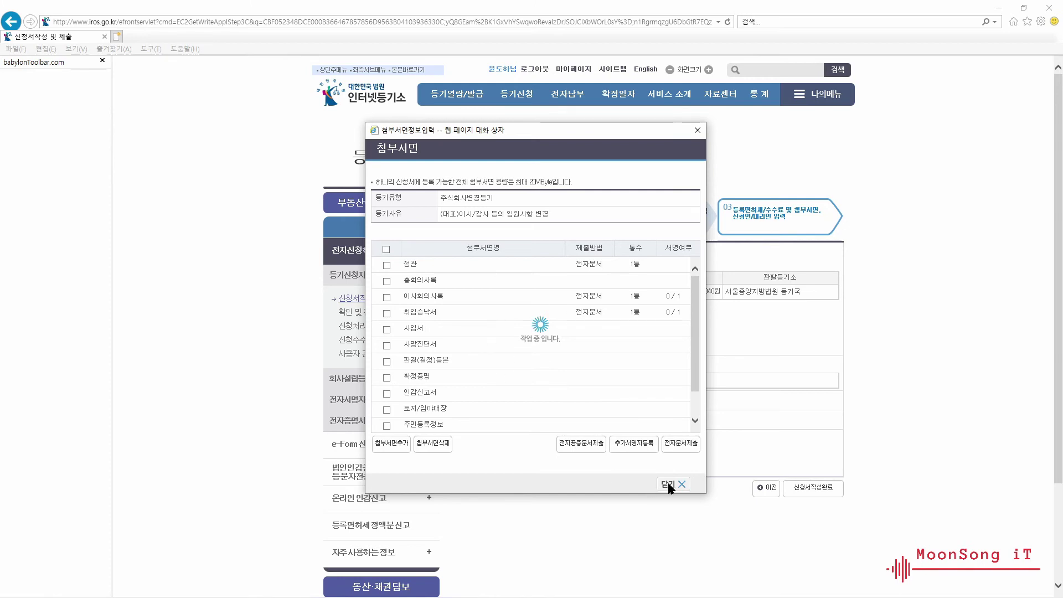
left_click(697, 131)
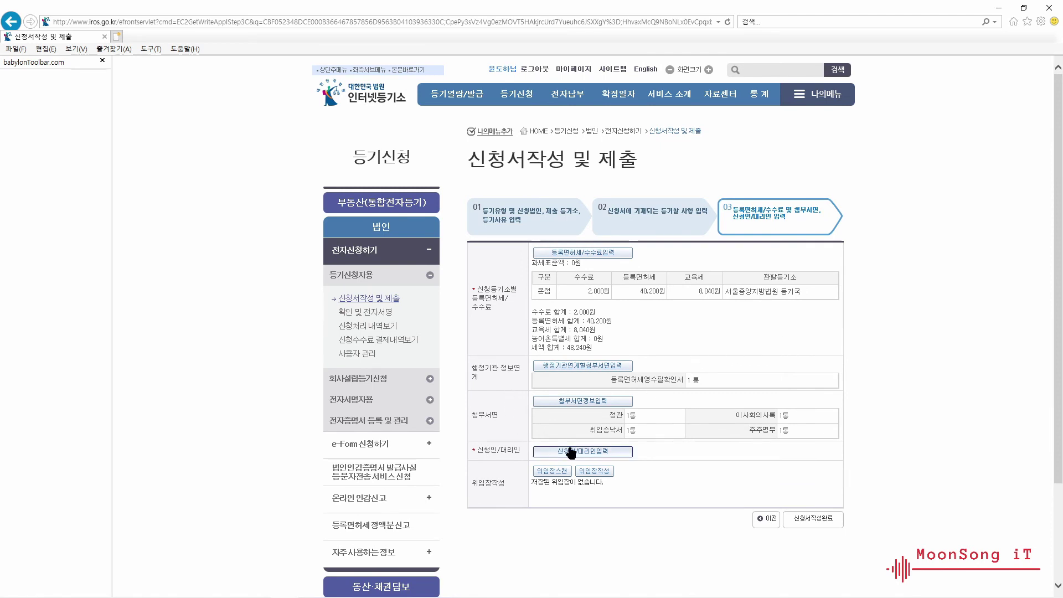
left_click(578, 401)
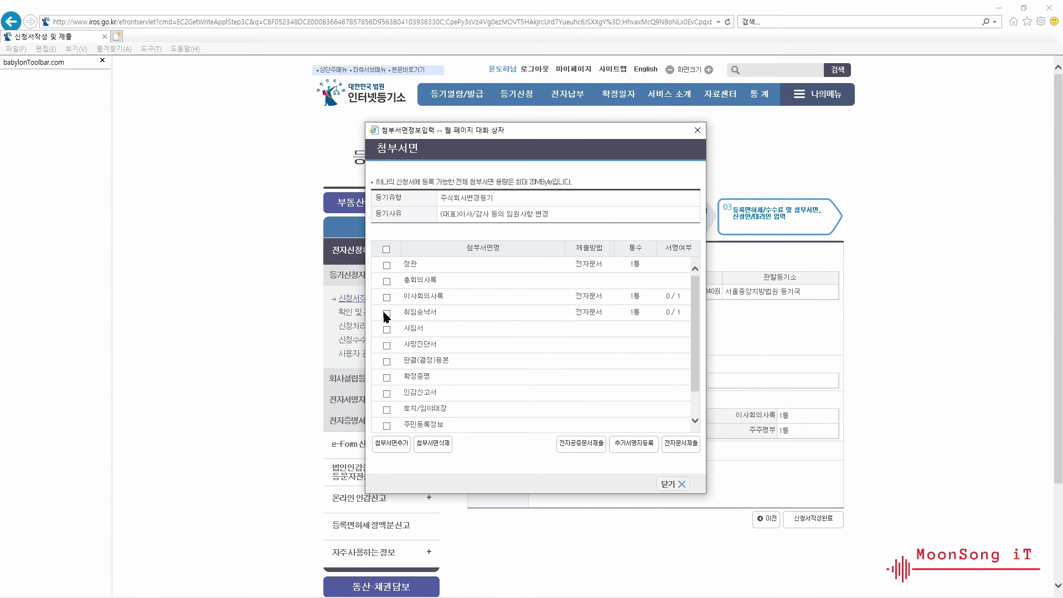
left_click(673, 484)
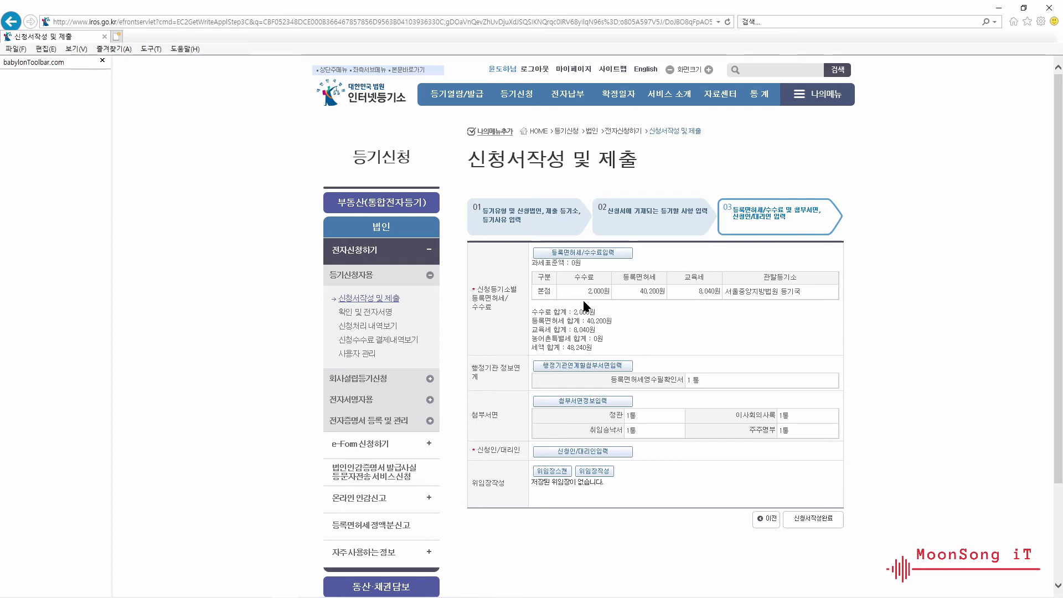
left_click(819, 516)
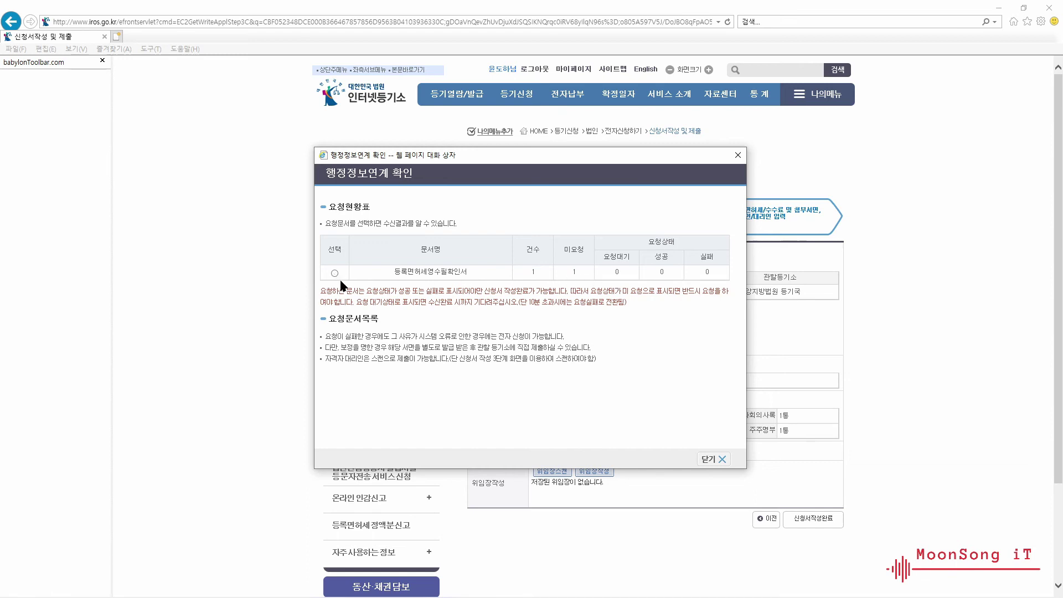
- Batch-request linked documents and save the resident-registration information-sharing prior consent form
left_click(714, 463)
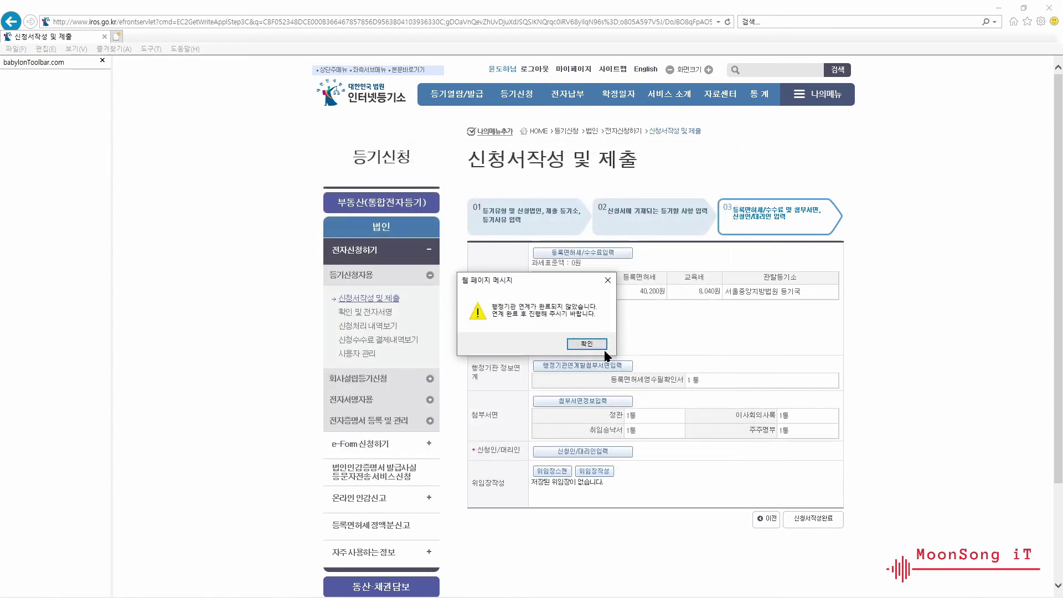
left_click(571, 346)
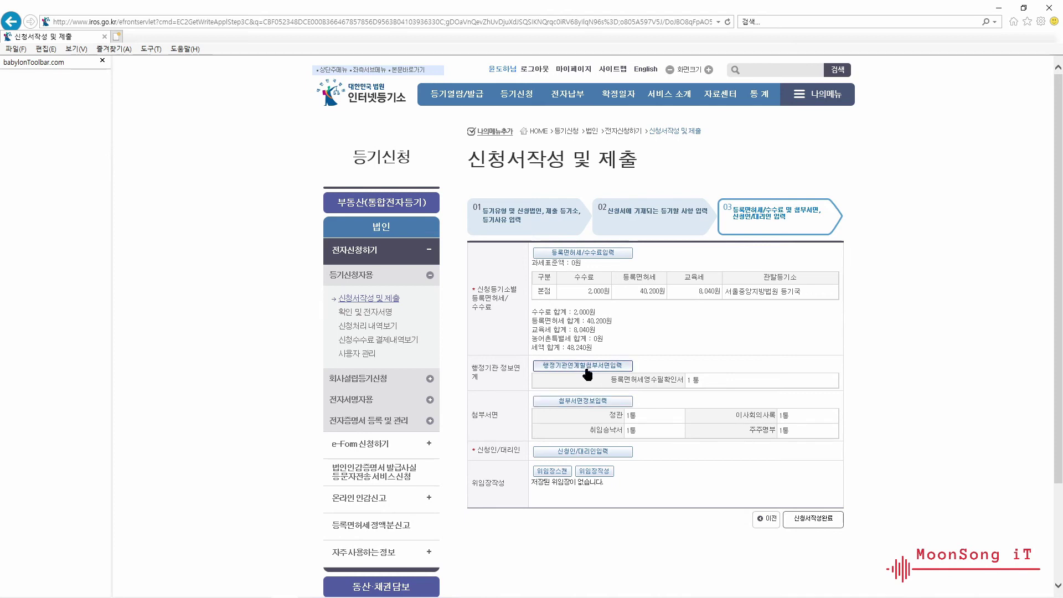
left_click(587, 372)
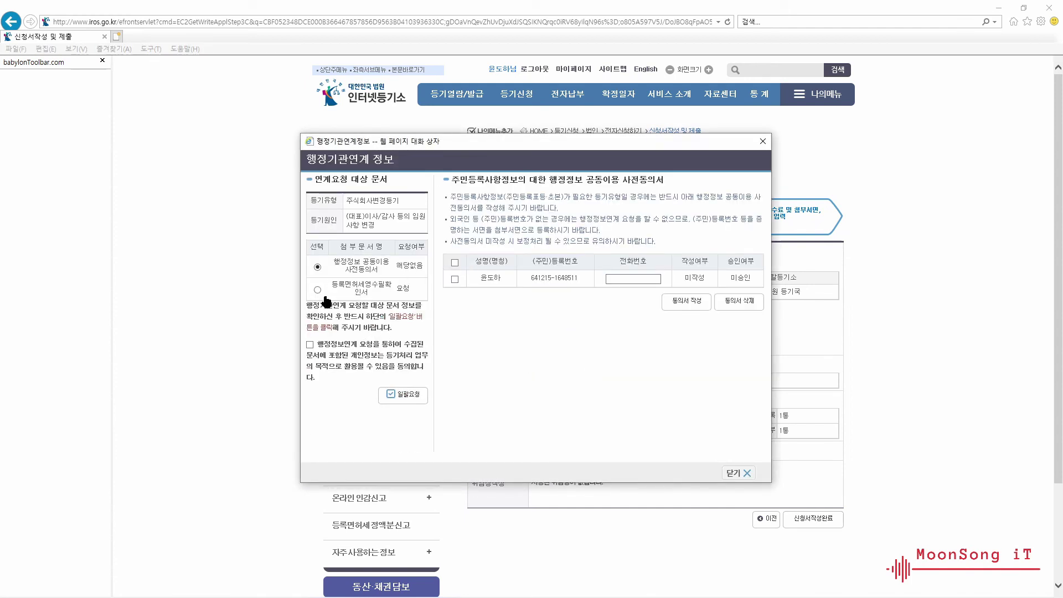
left_click(407, 396)
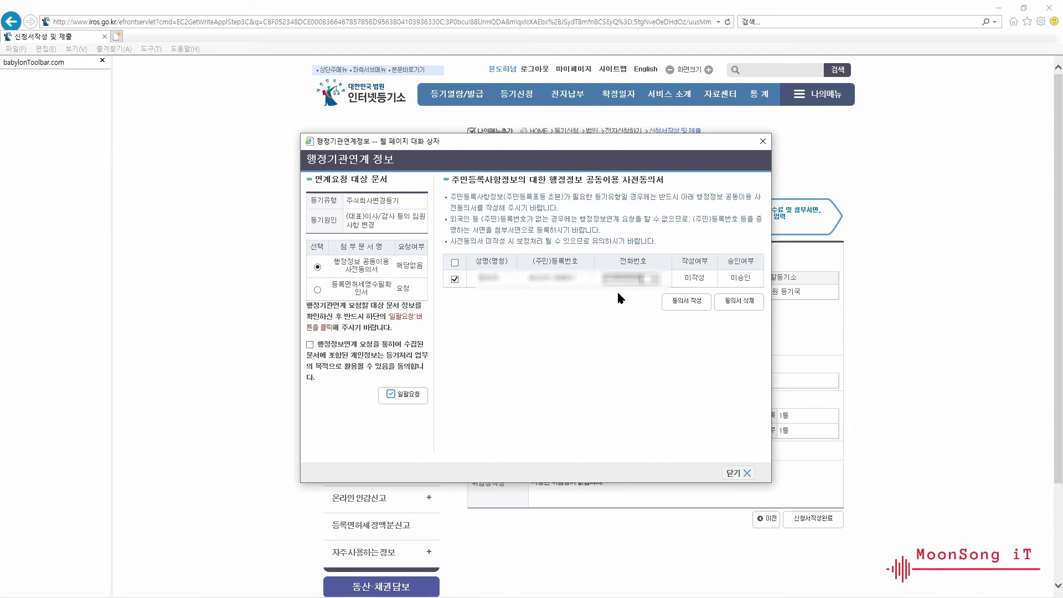
left_click(686, 302)
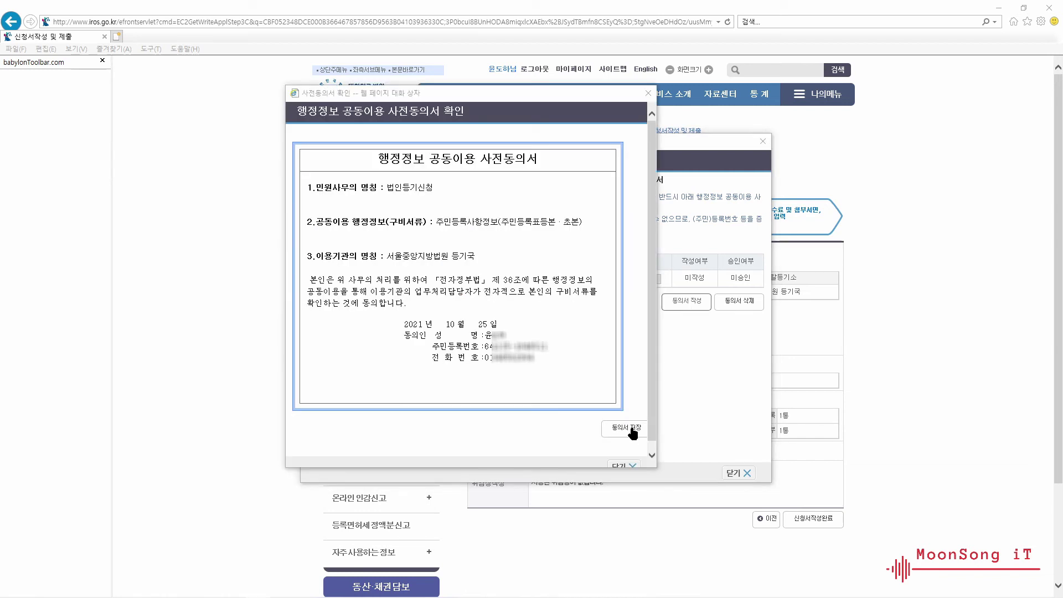
left_click(630, 429)
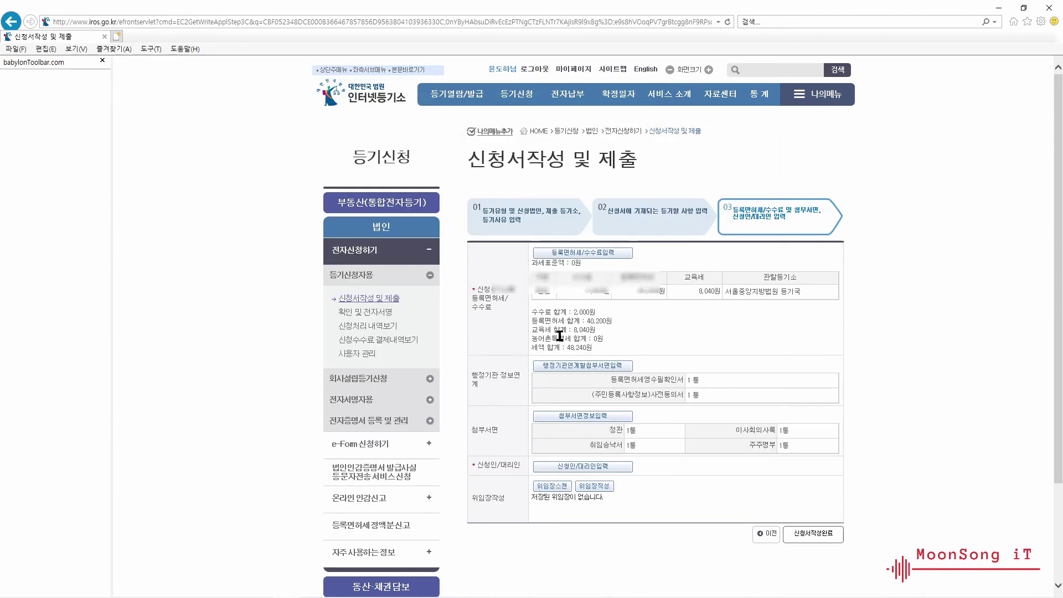
left_click(592, 468)
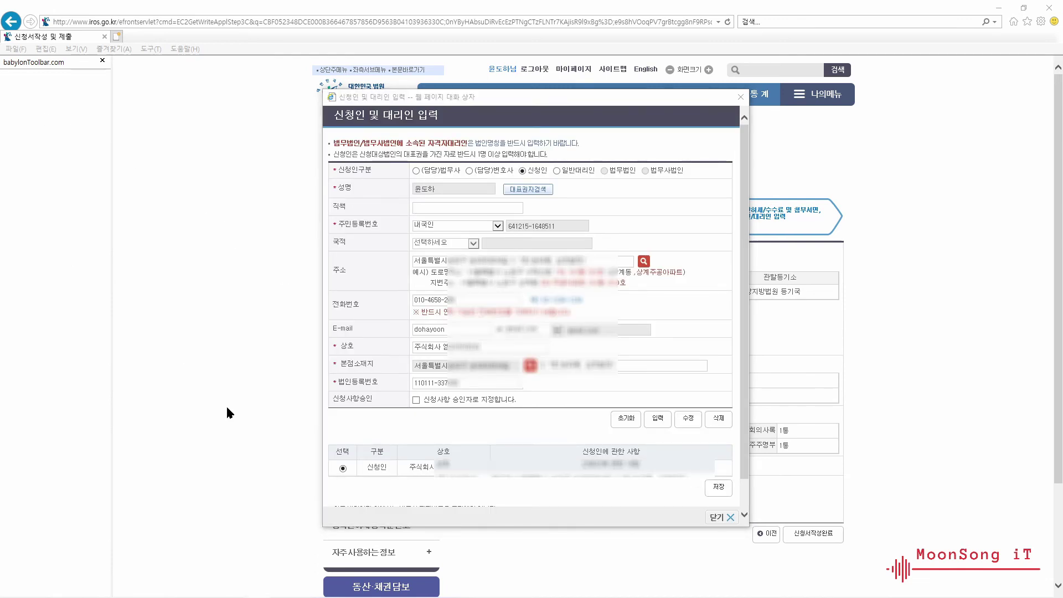
- Save the prefilled applicant details in the 신청인 및 대리인 입력 window
left_click(718, 490)
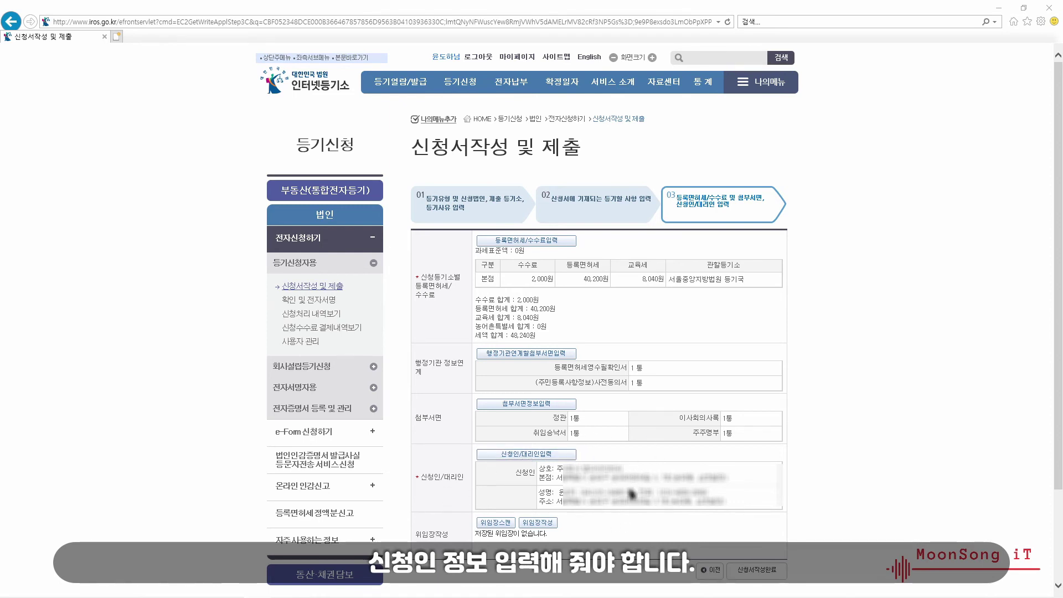
- Complete the application and confirm its 신청서작성내역 summary
left_click(758, 574)
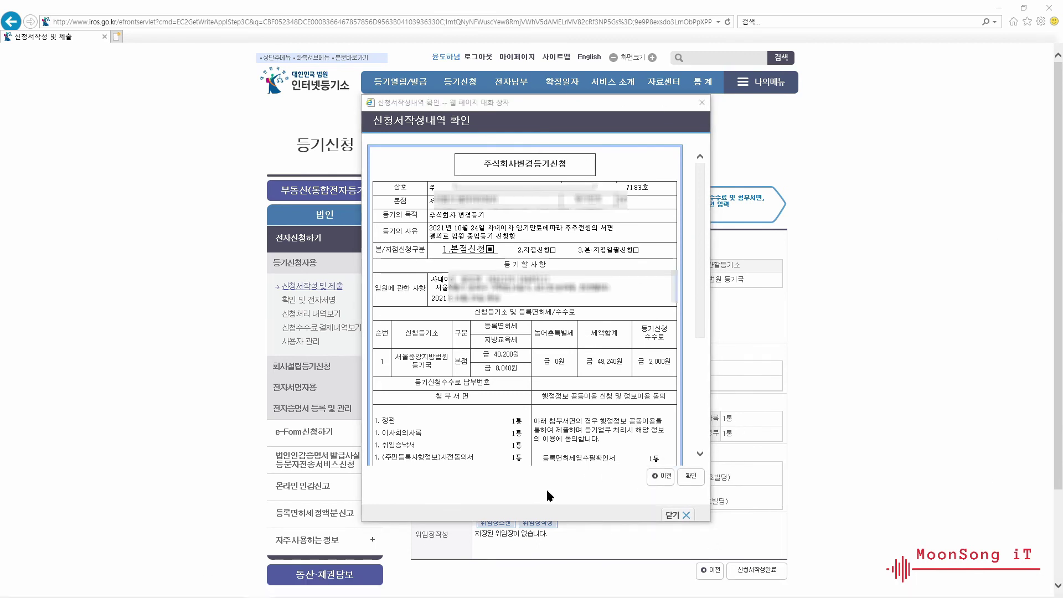
left_click(678, 481)
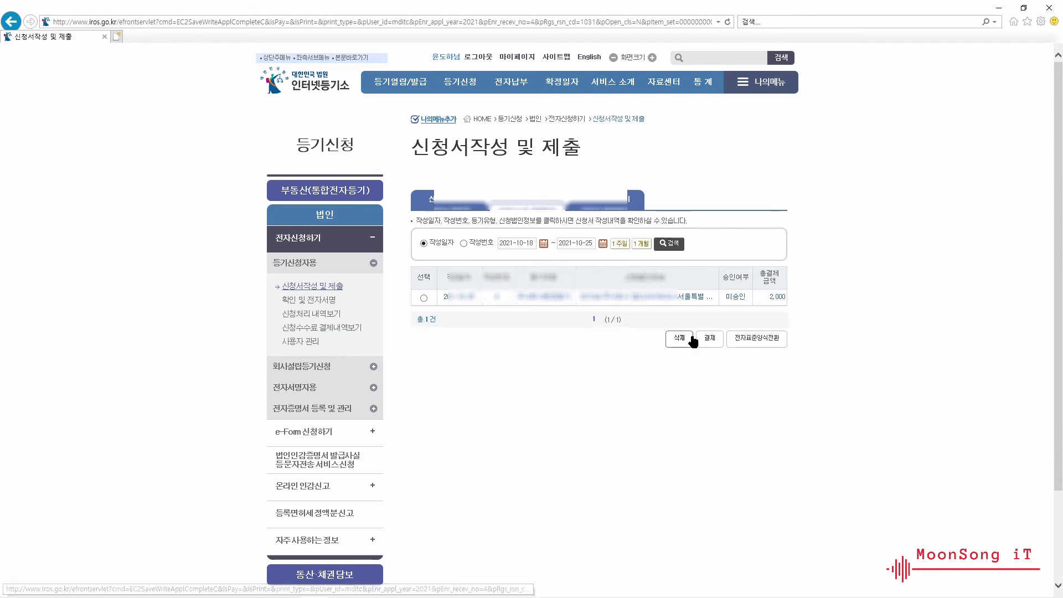
- Pay the selected application's 2,000 won fee by 금융기관 계좌이체, agreeing to all terms
left_click(424, 297)
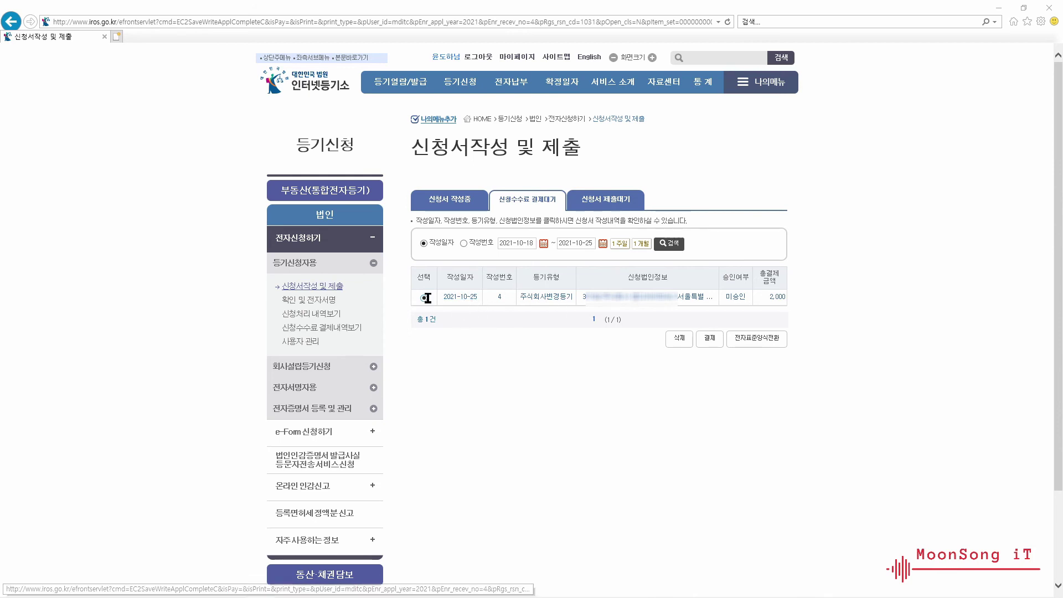
left_click(716, 340)
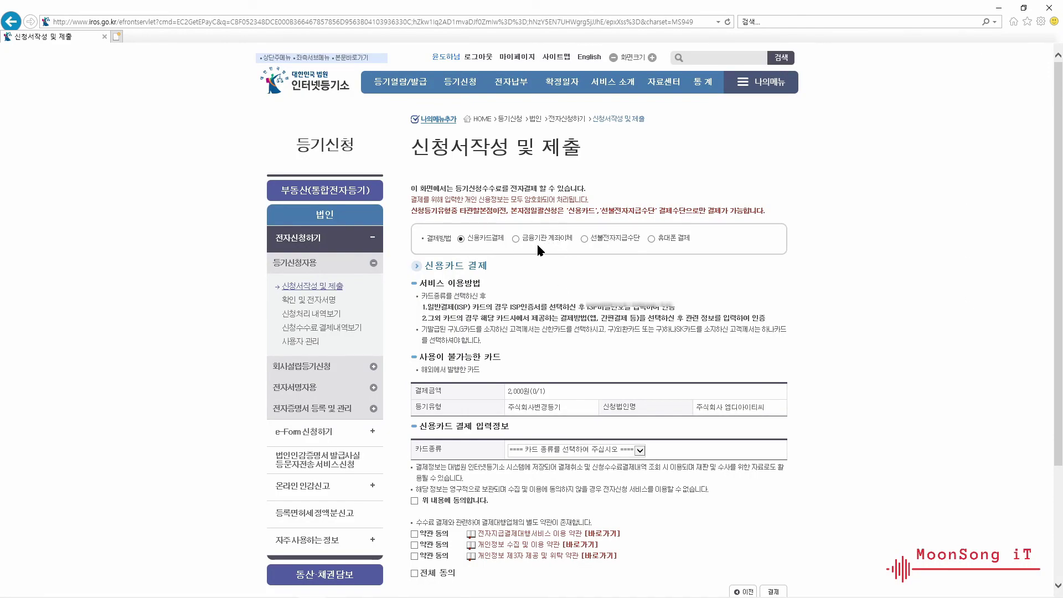
left_click(515, 239)
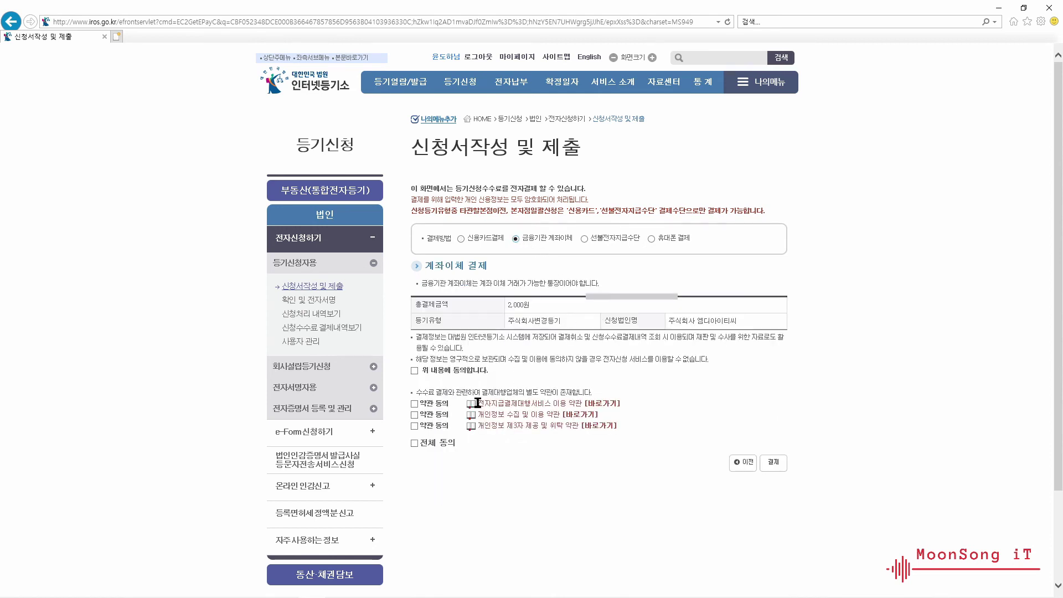
left_click(415, 371)
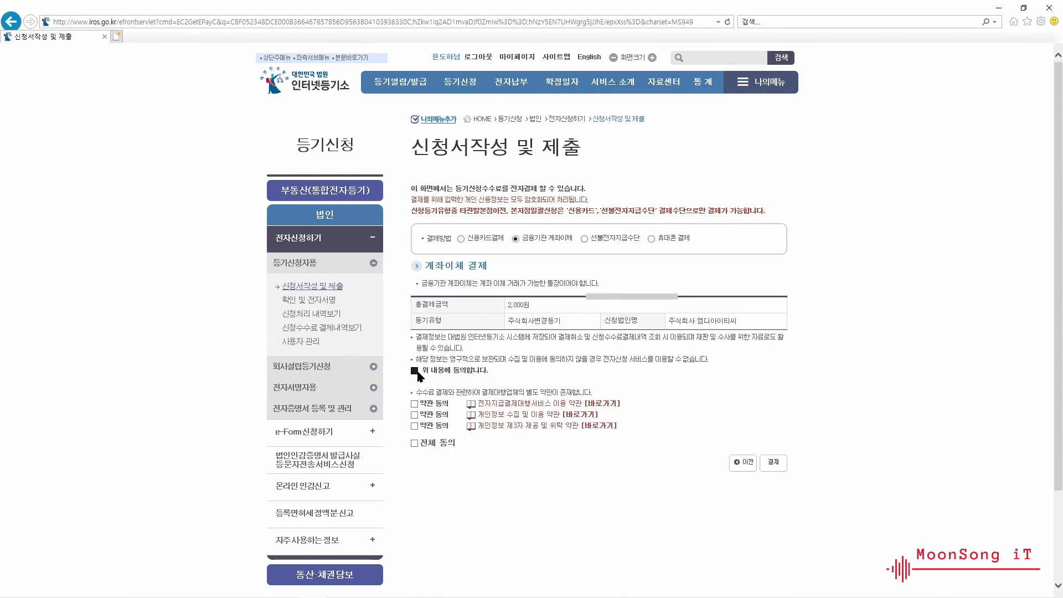
left_click(417, 445)
left_click(773, 464)
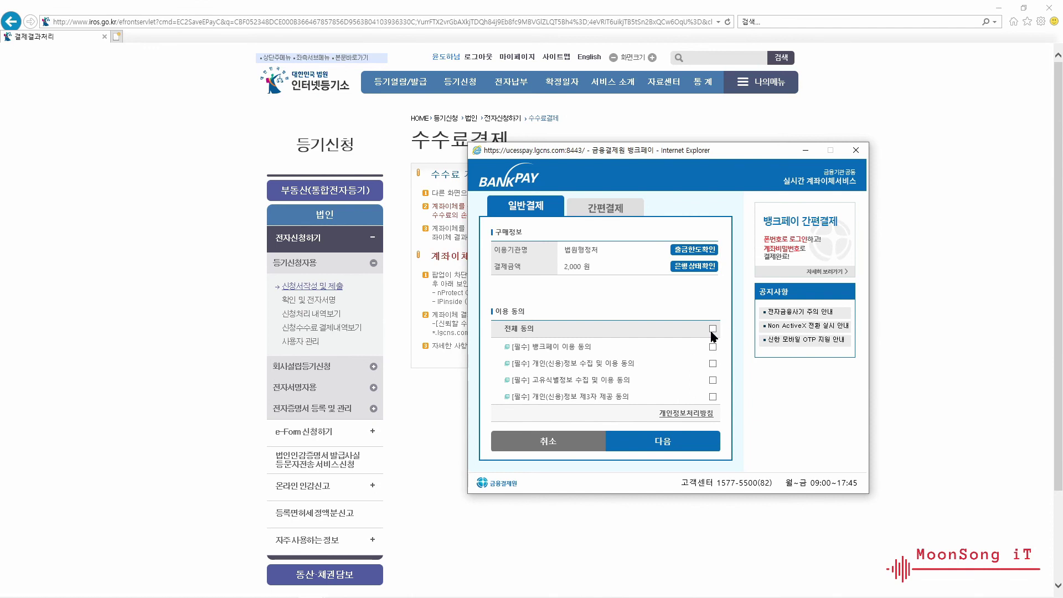
- Accept all BankPay terms and choose 국민 as the paying bank
left_click(713, 329)
left_click(664, 444)
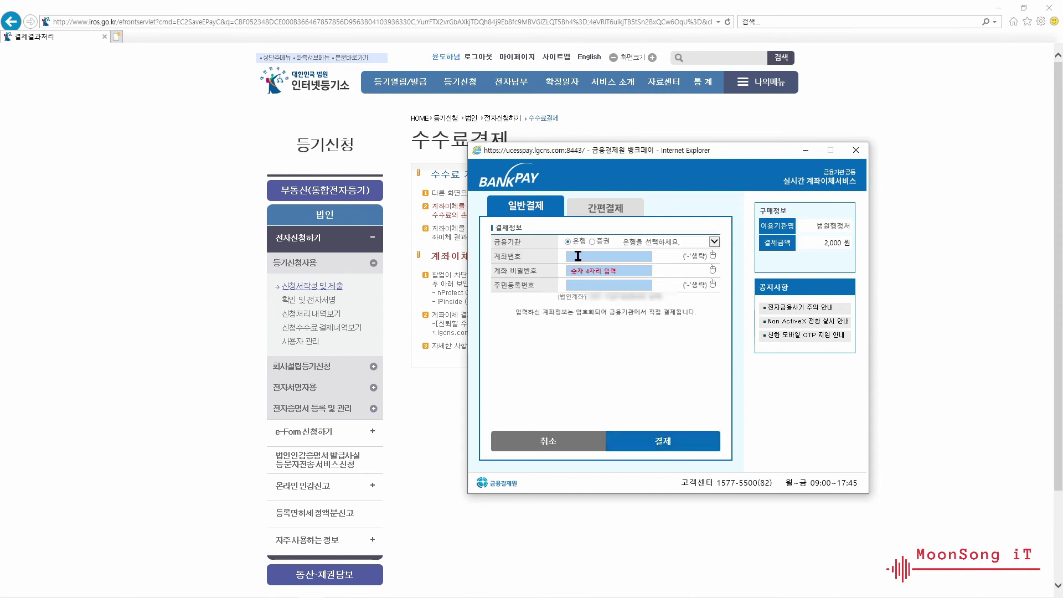
left_click(578, 256)
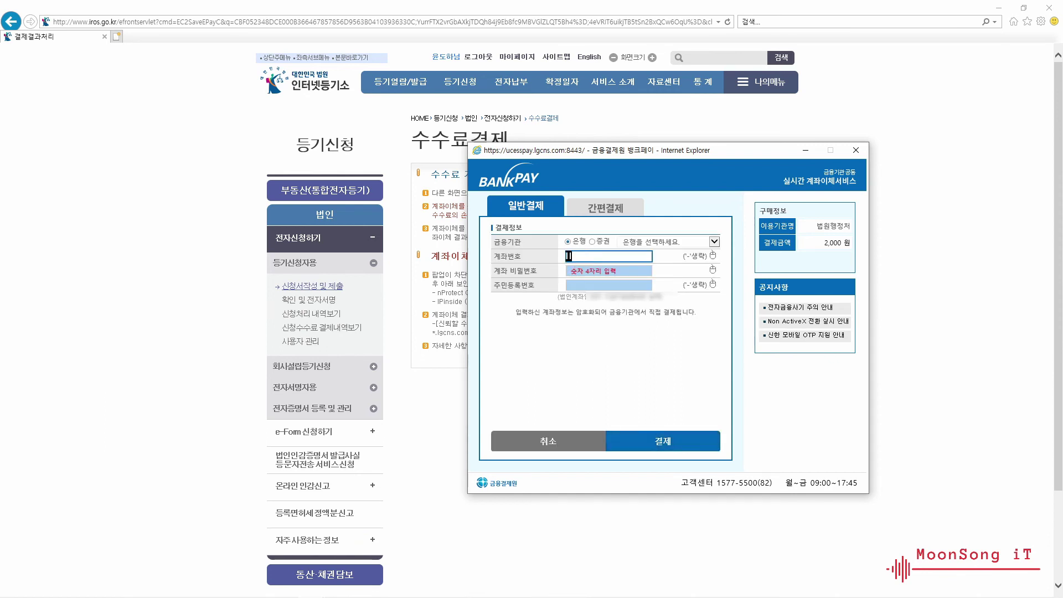
left_click(715, 243)
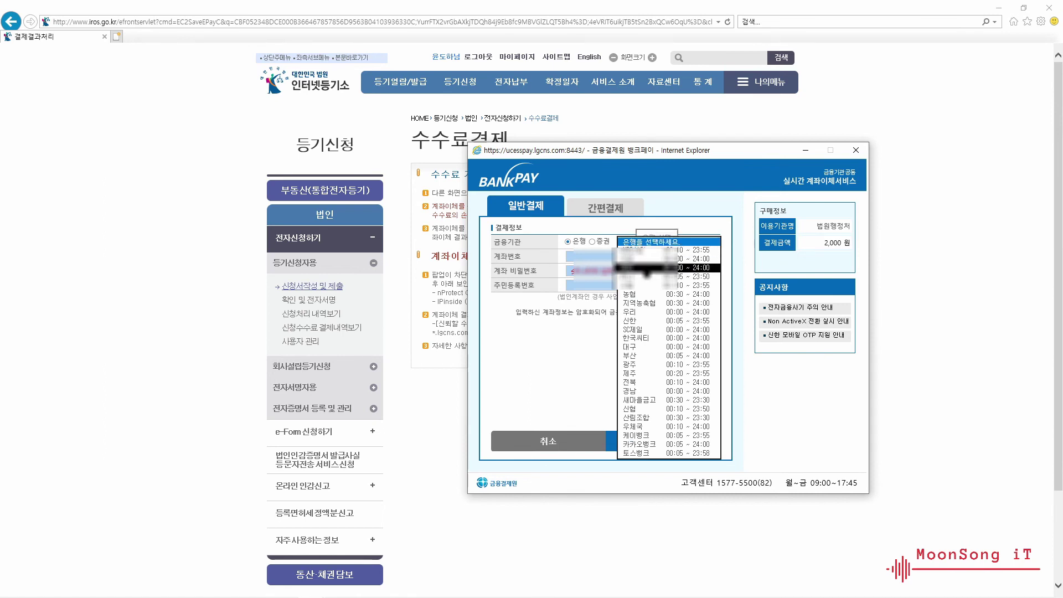
left_click(657, 260)
- Fill in the account number, account password and resident registration number, then pay the 2,000 won fee
left_click(594, 257)
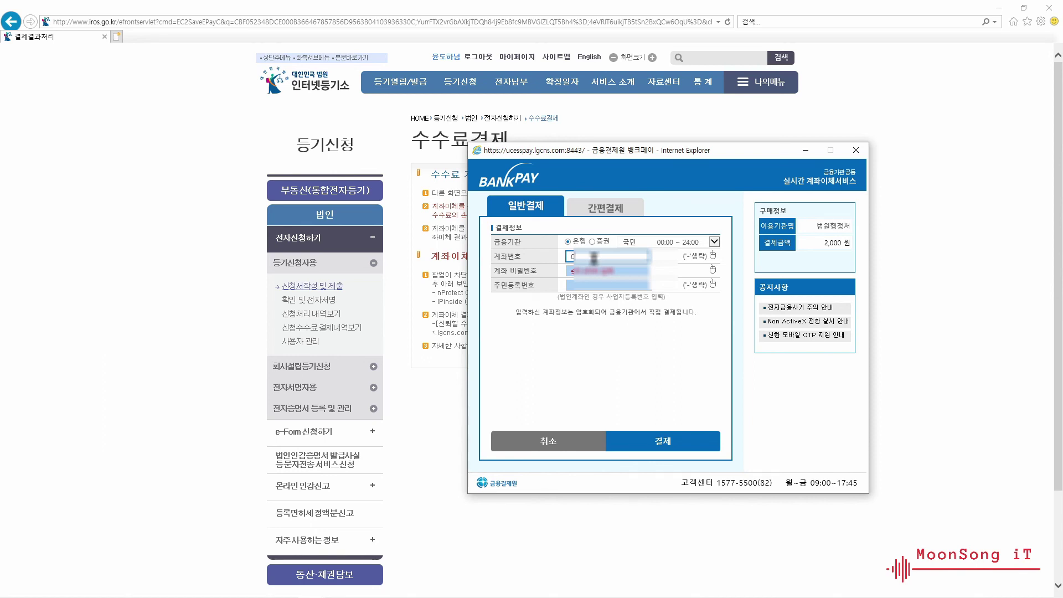
type("1234567890")
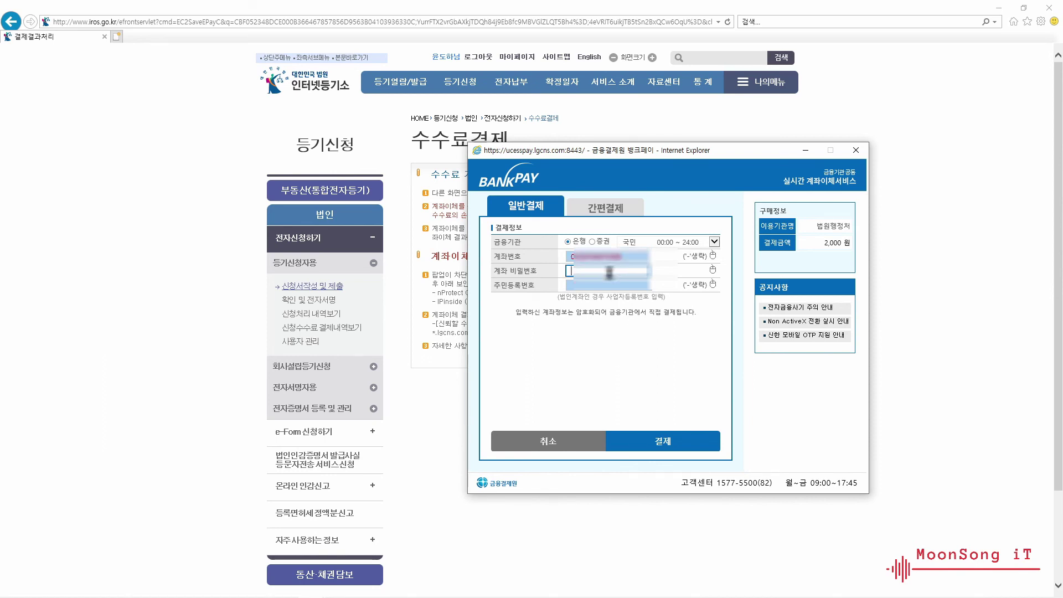
key("Tab")
type("1234")
left_click(594, 284)
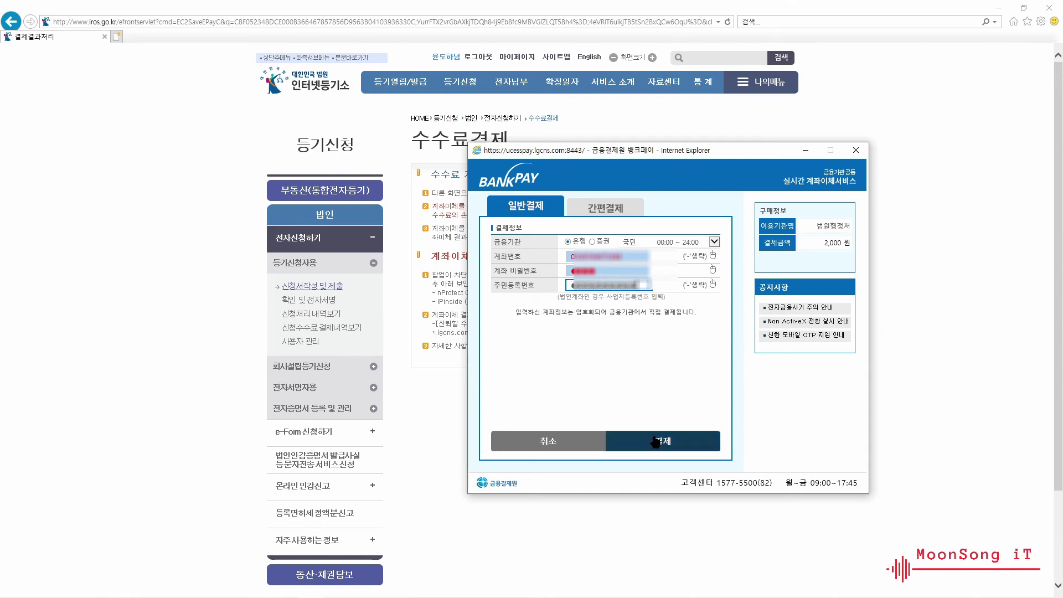
left_click(663, 441)
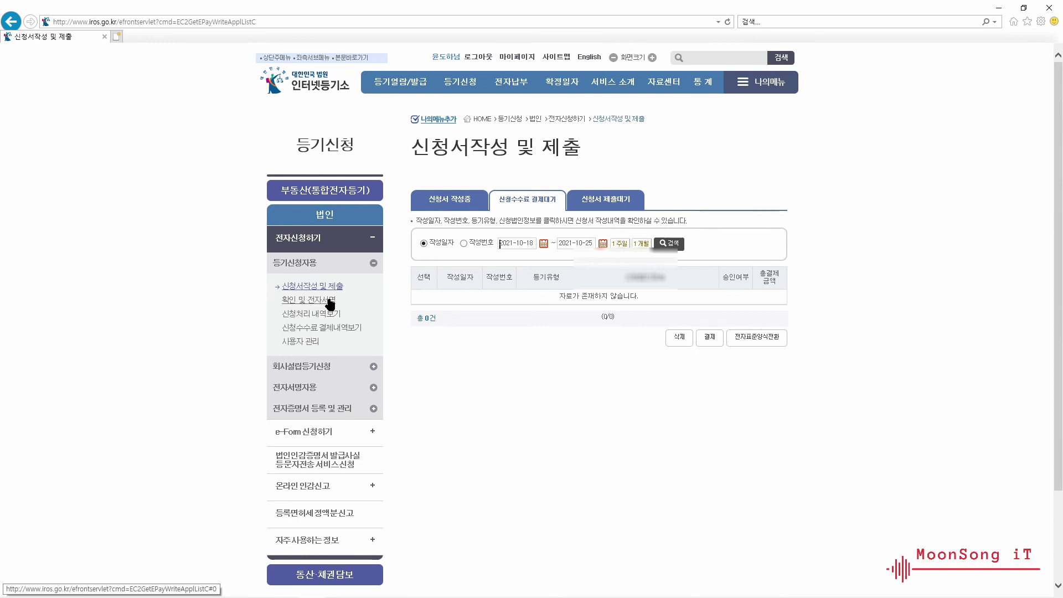
- Go to 확인 및 전자서명 and open 전자서명자용 > 신청사항 확인 및 전자서명
left_click(297, 301)
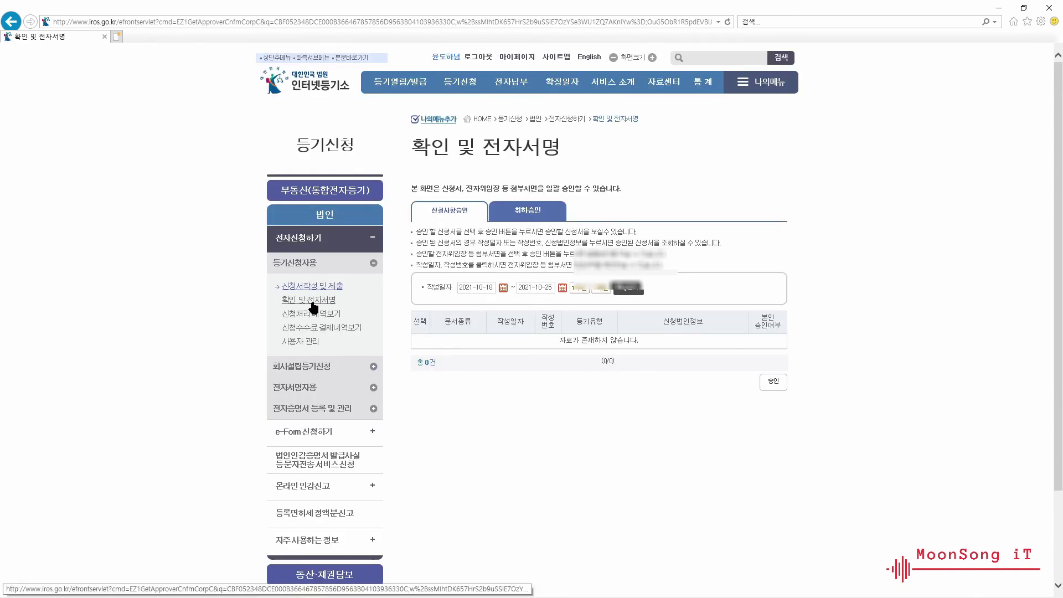
left_click(296, 389)
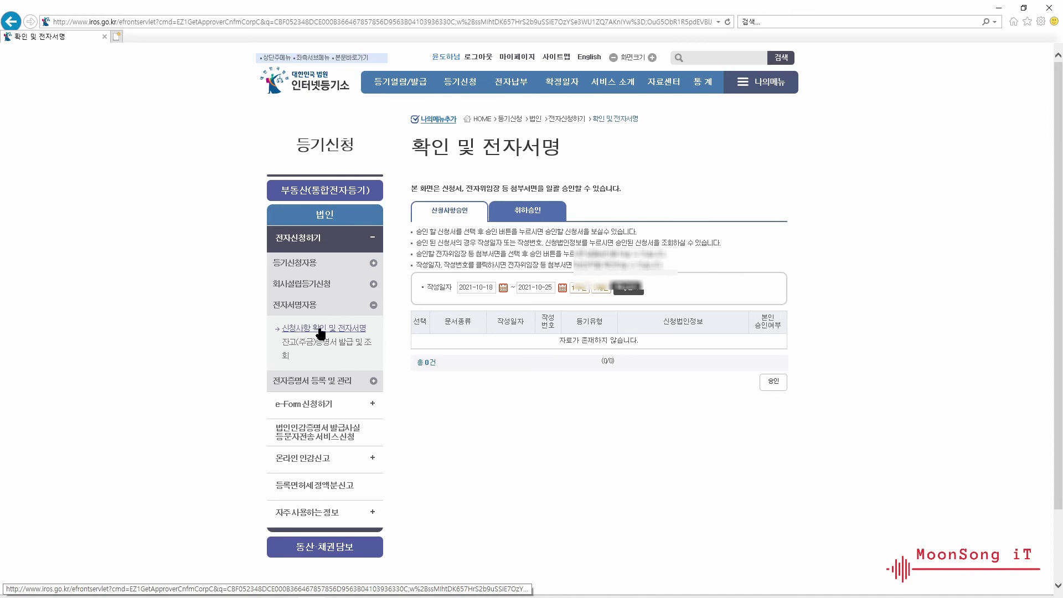
left_click(320, 332)
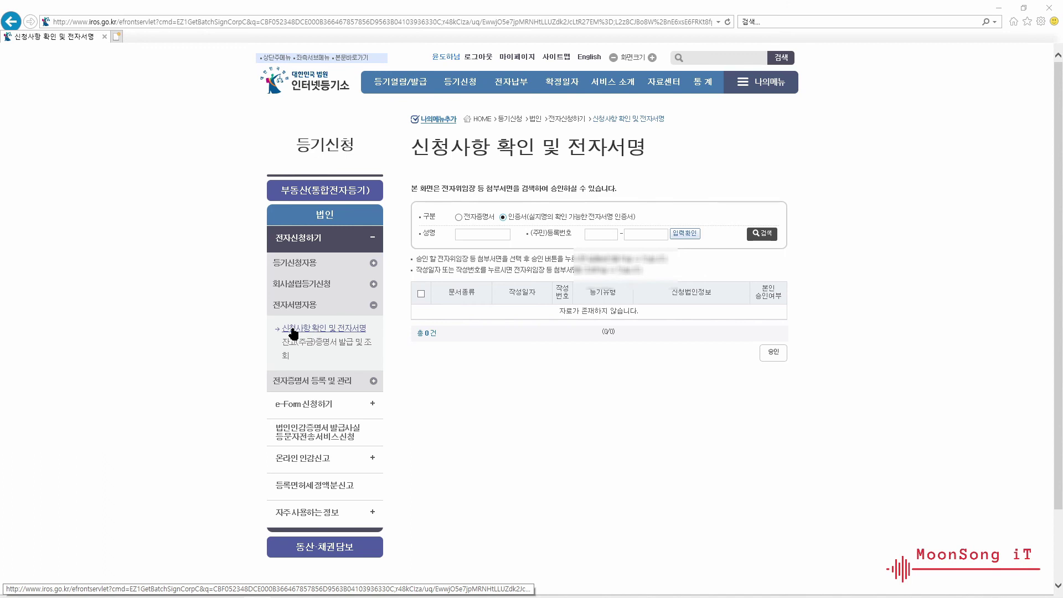
left_click(314, 330)
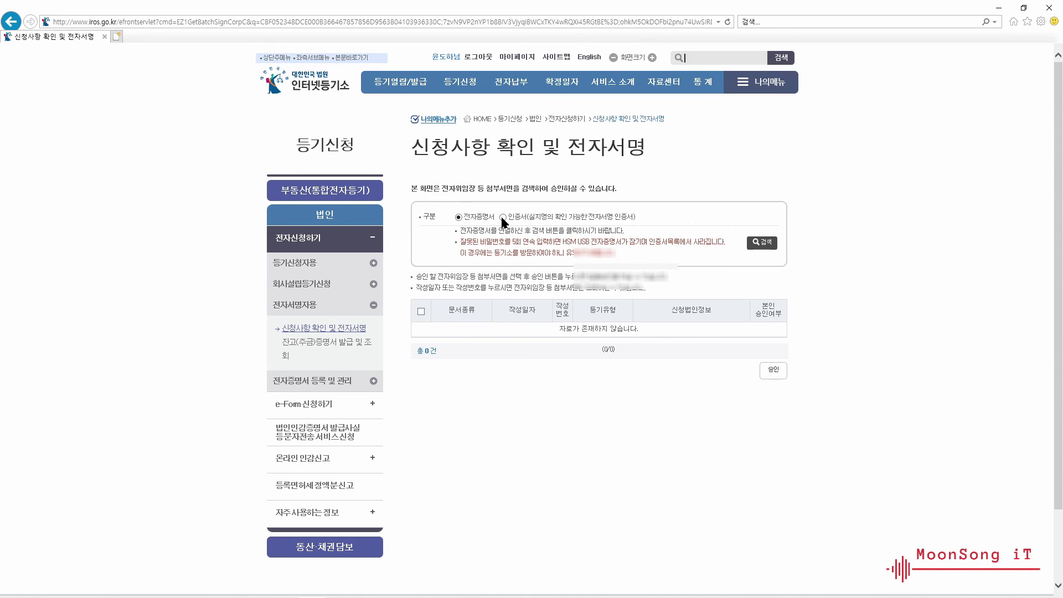
- Identify the signer by 인증서 using their name and certificate password to list their documents
left_click(559, 218)
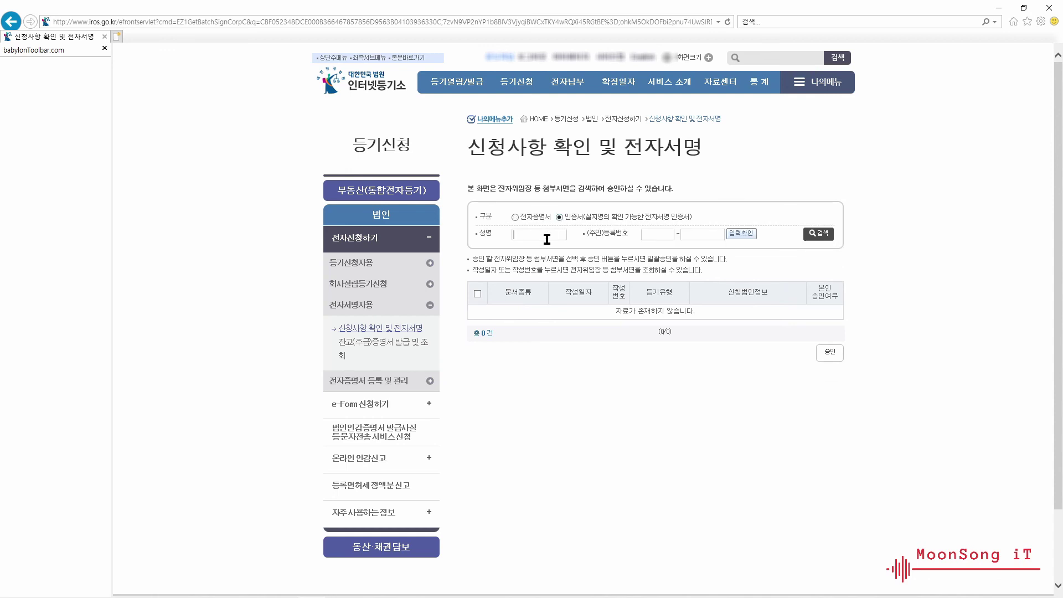
left_click(547, 239)
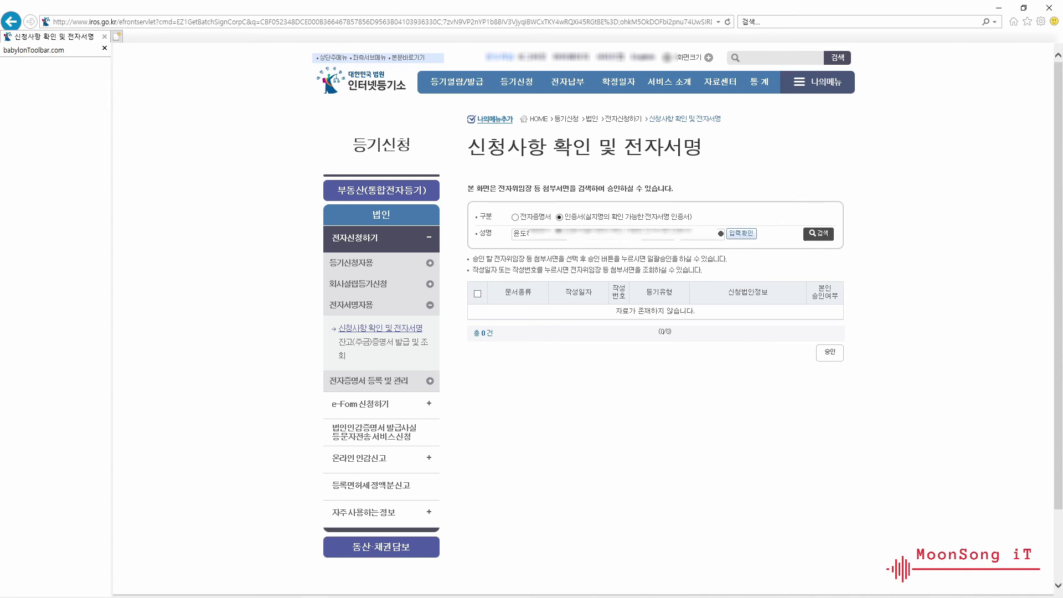
left_click(742, 234)
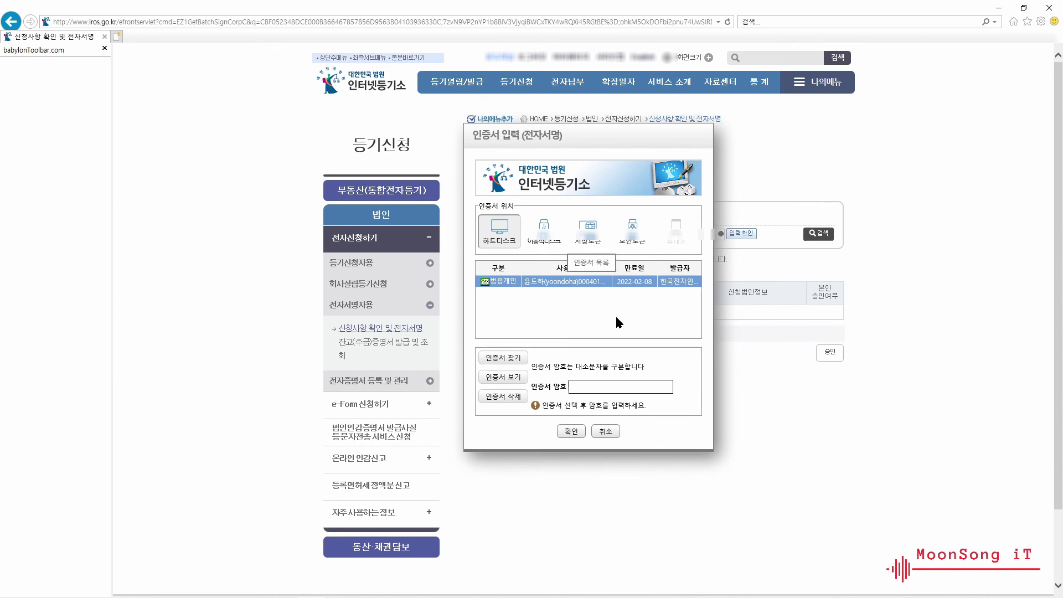
left_click(363, 330)
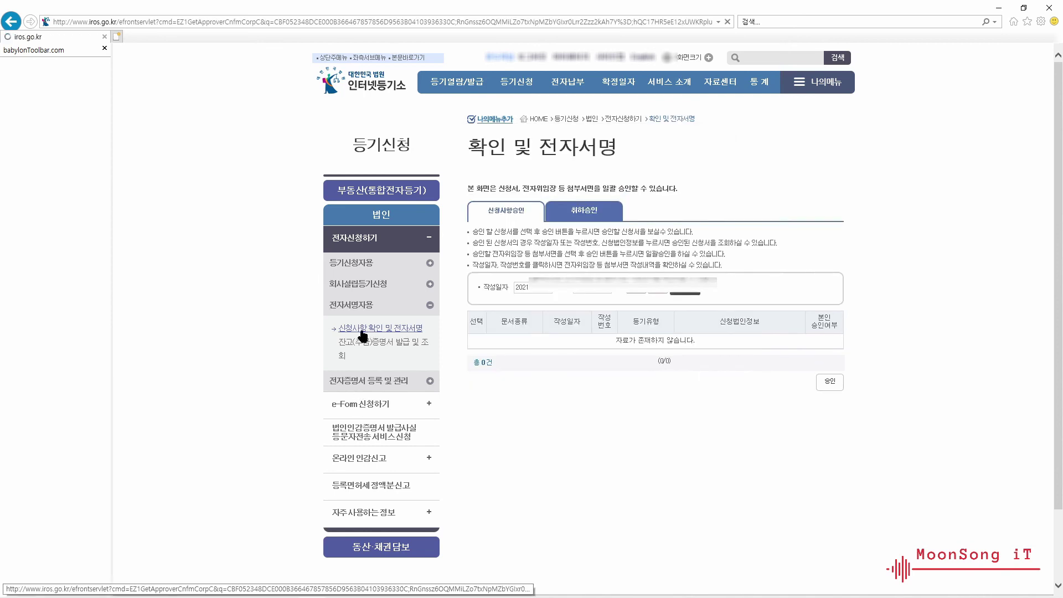
left_click(559, 217)
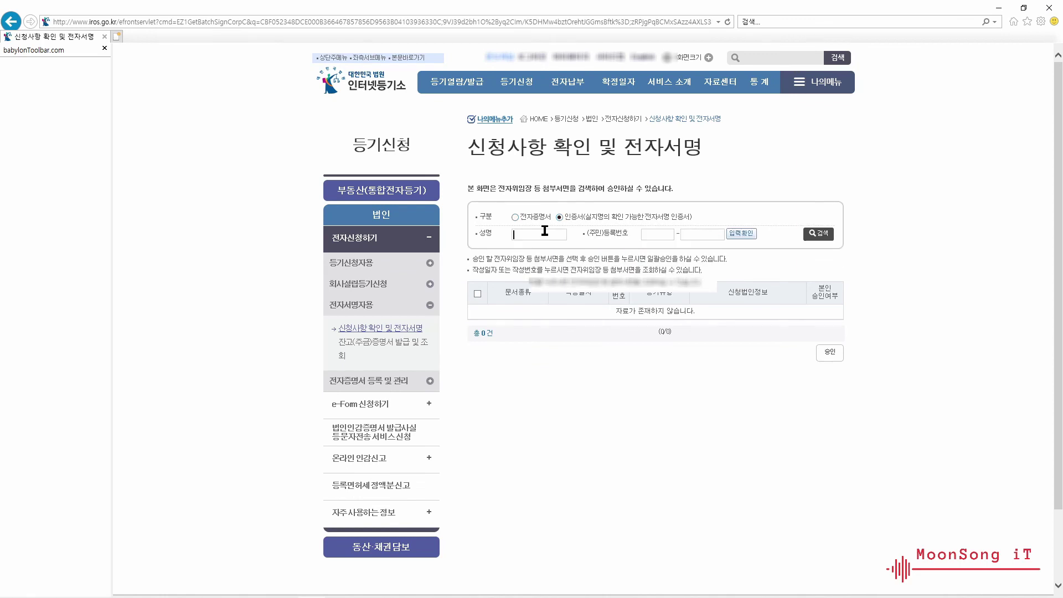
left_click(820, 235)
type("gg")
left_click(584, 386)
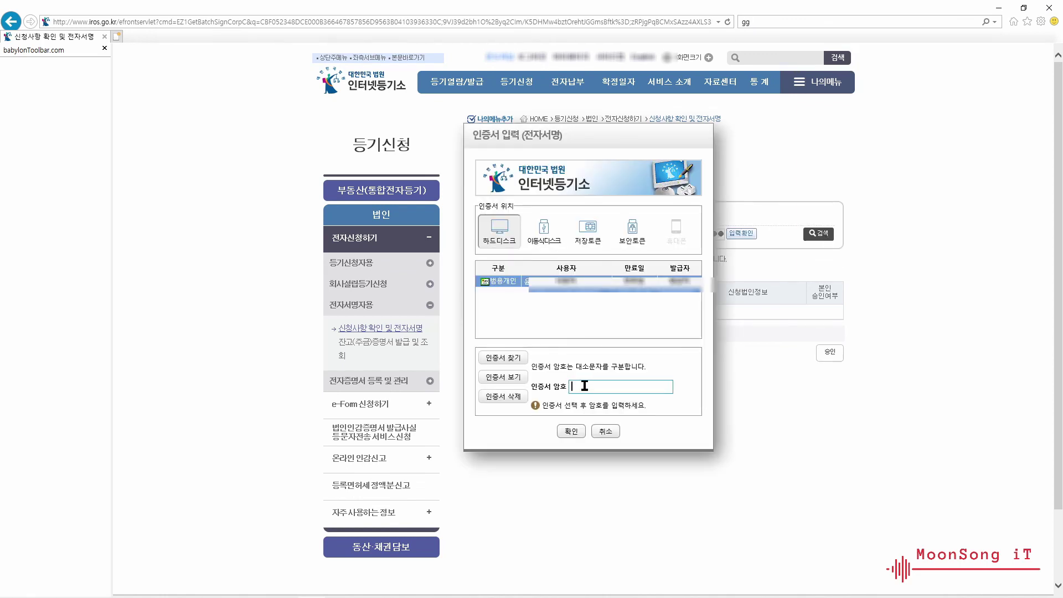
type("************")
left_click(574, 431)
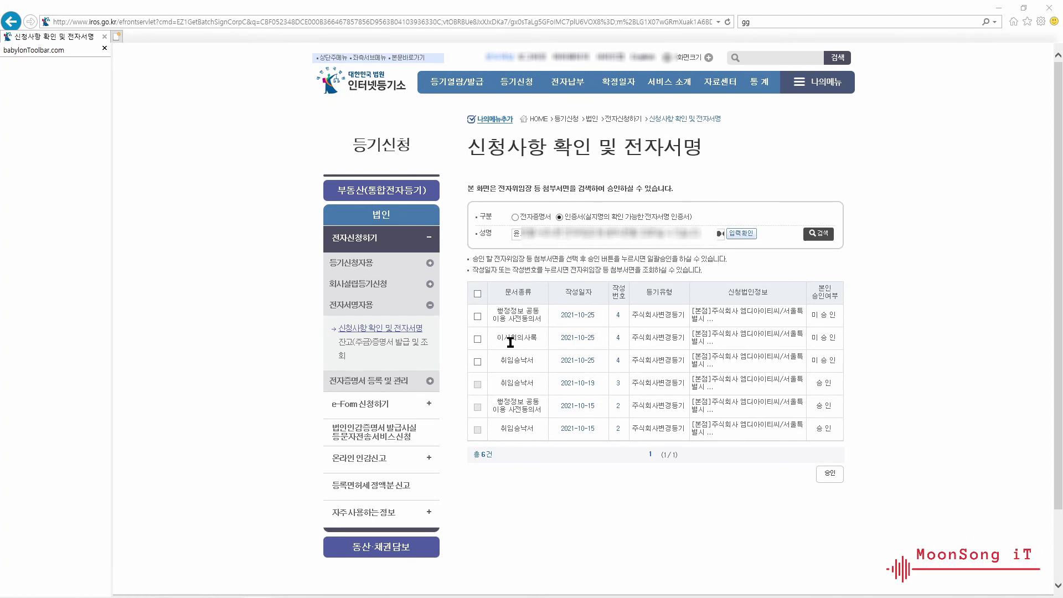
- Tick the unapproved 2021-10-25 attachments and approve them with the certificate signature
left_click(477, 316)
left_click(831, 475)
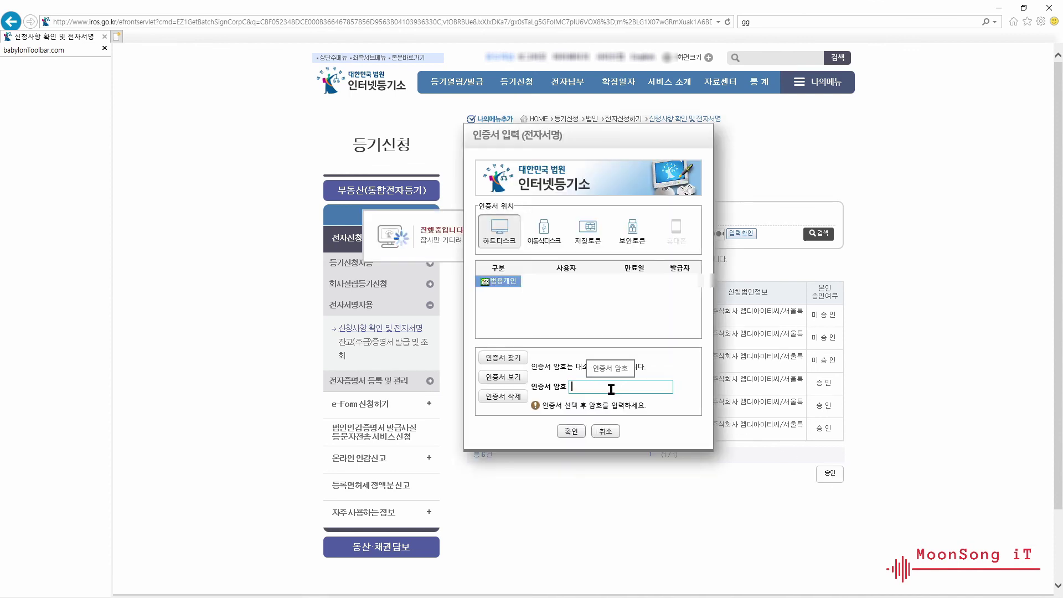
type("●")
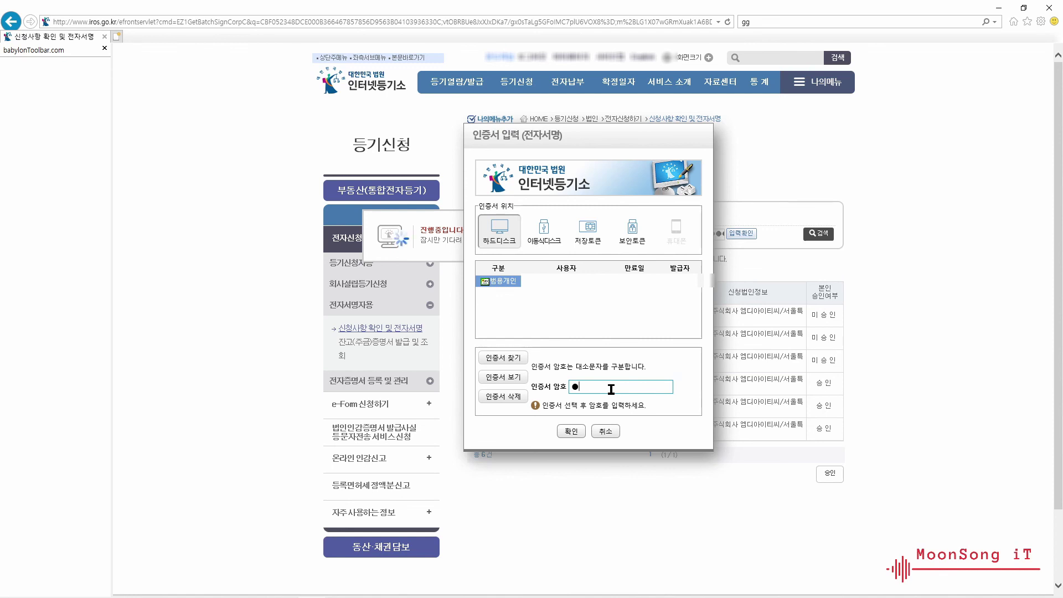
type("●●●●●●●●●●●●")
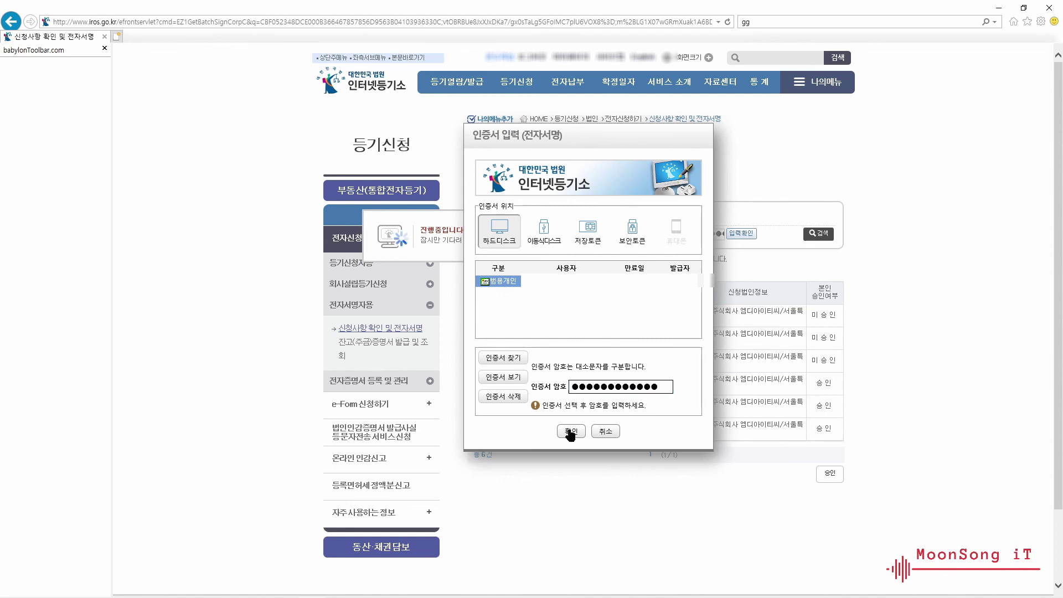
left_click(571, 431)
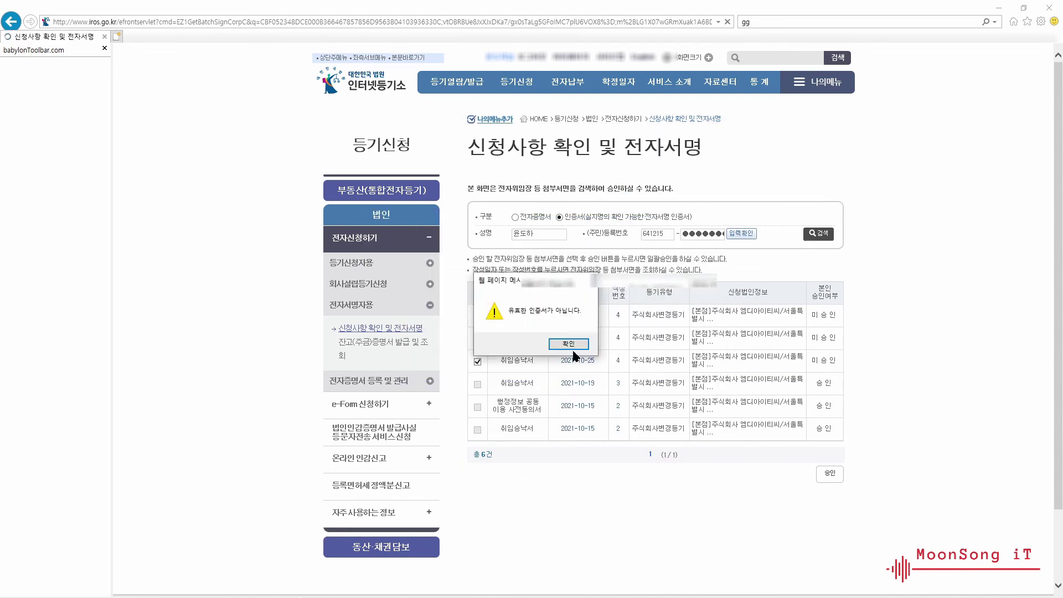
key("Return")
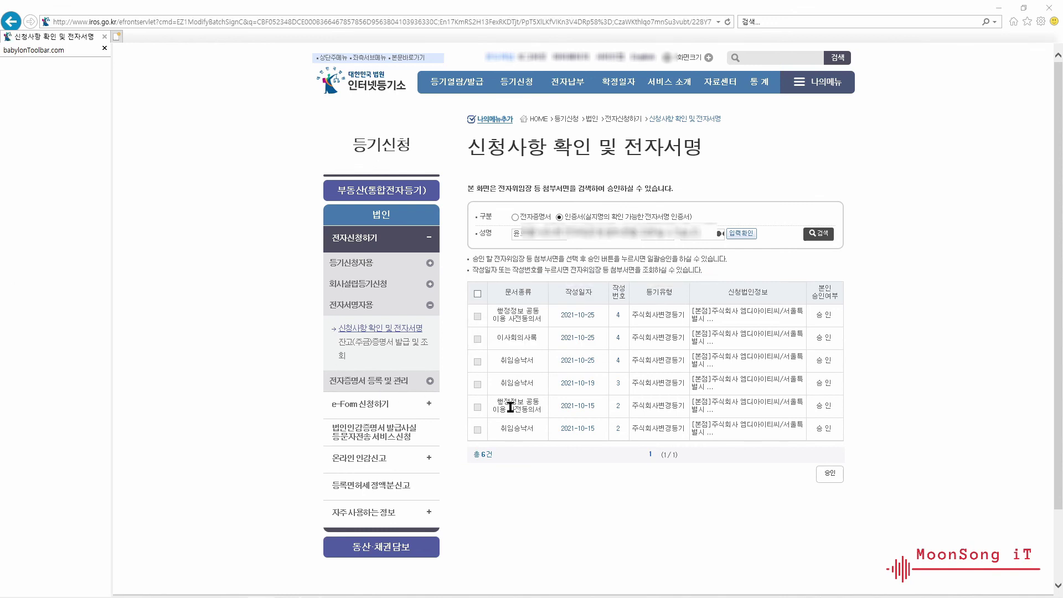
- Review and submit the waiting officer-change application, signing with the security-token certificate password
left_click(366, 266)
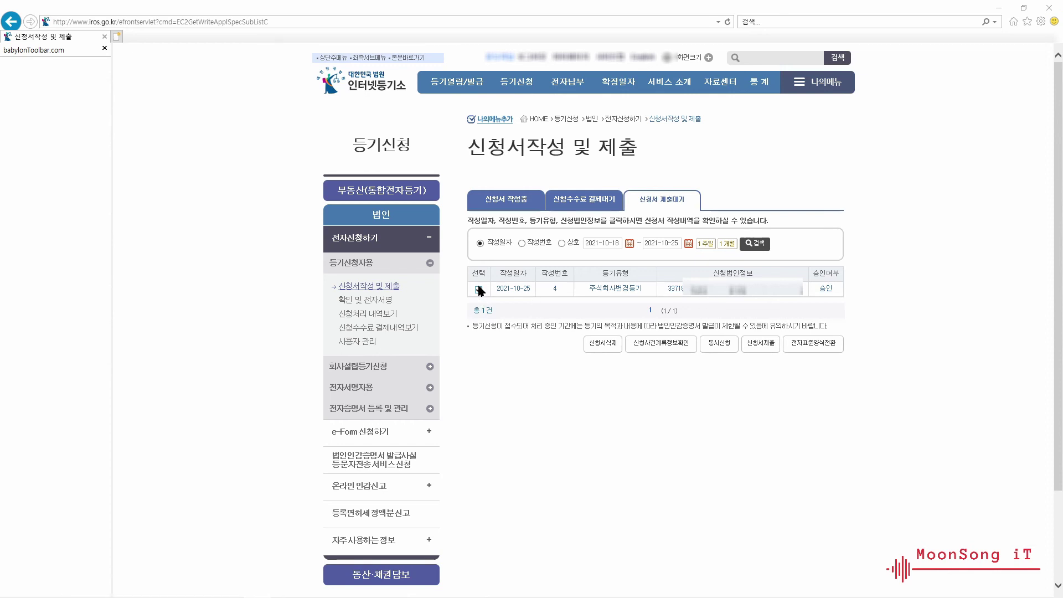
left_click(762, 347)
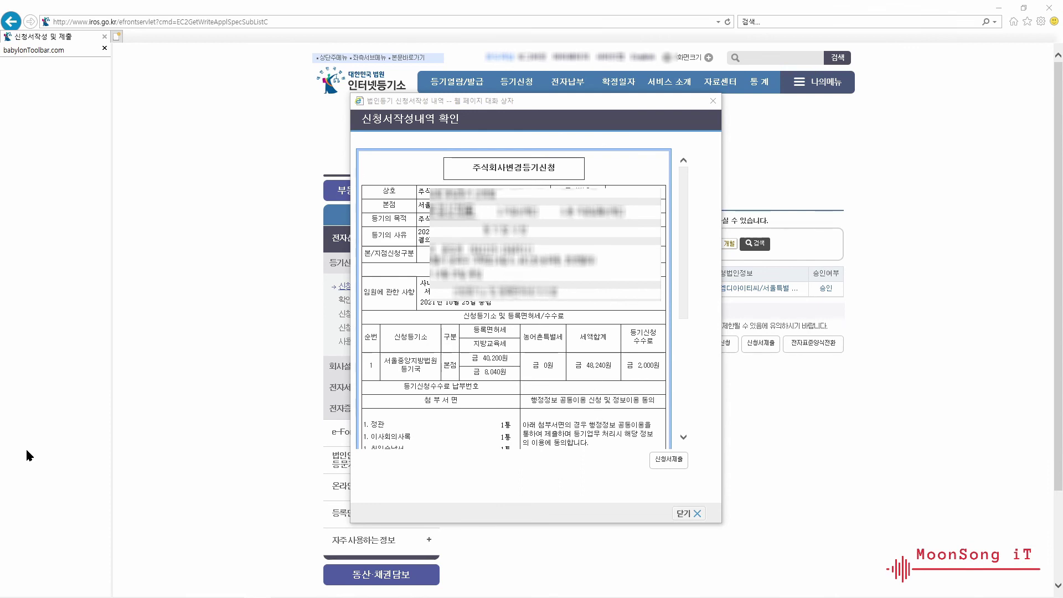
left_click(669, 464)
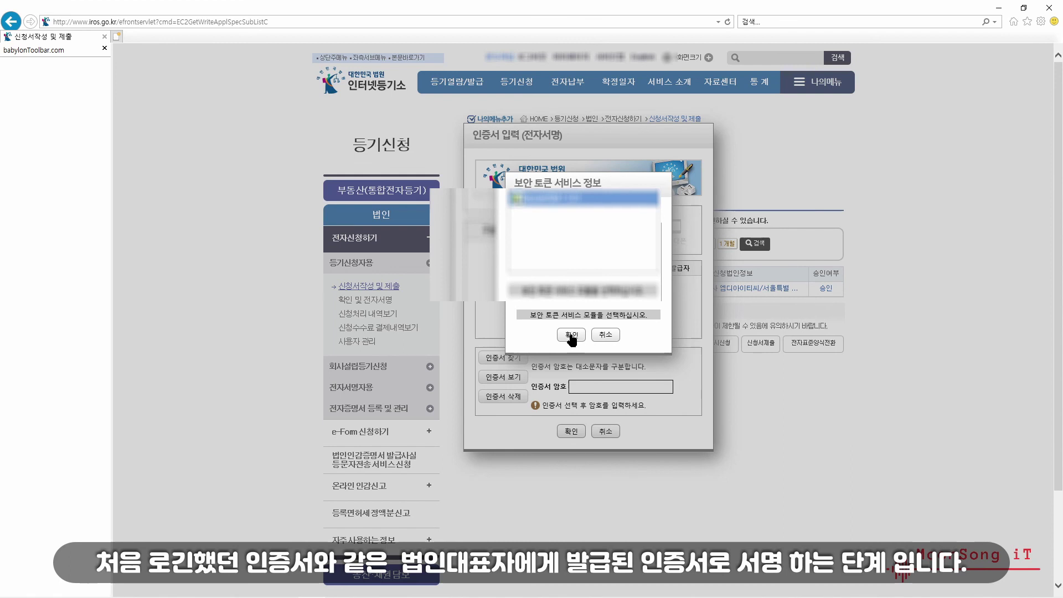
left_click(572, 335)
left_click(613, 382)
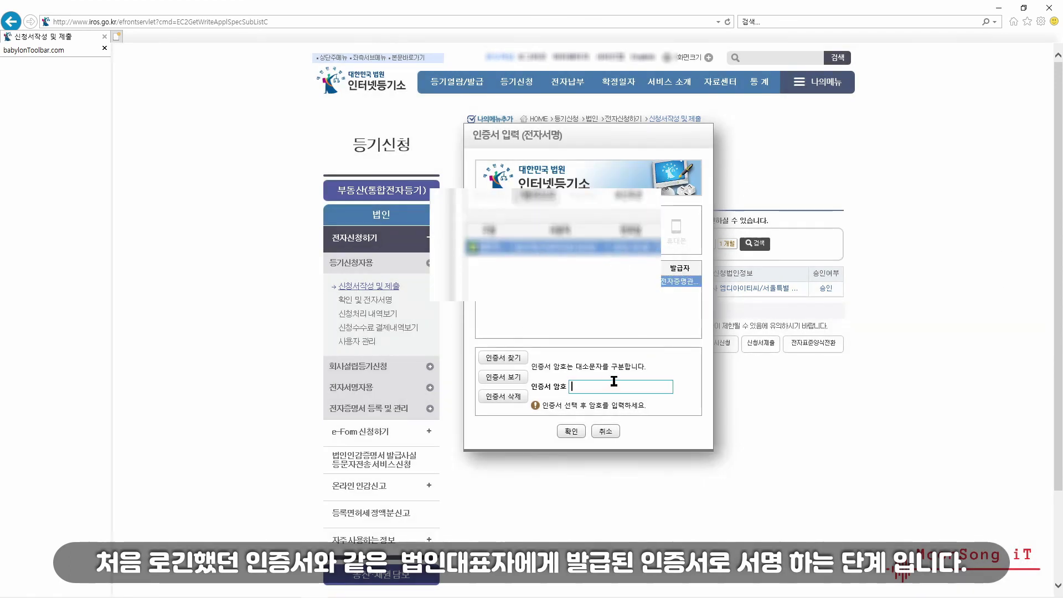
type("************")
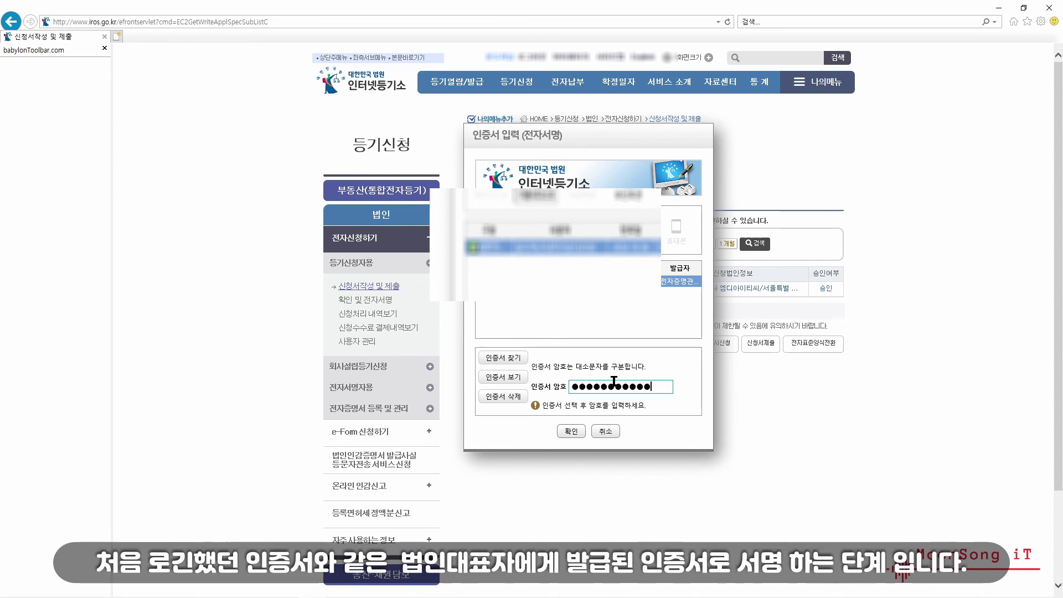
left_click(570, 431)
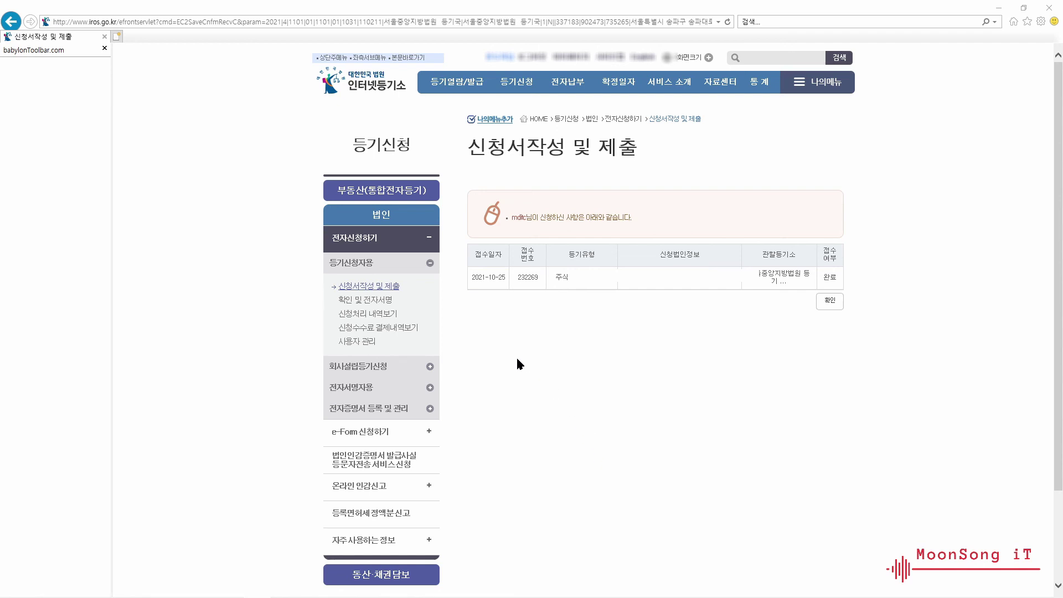
- Open 신청처리 내역보기 and read an earlier rejected application's 각하사유, then close it
left_click(374, 287)
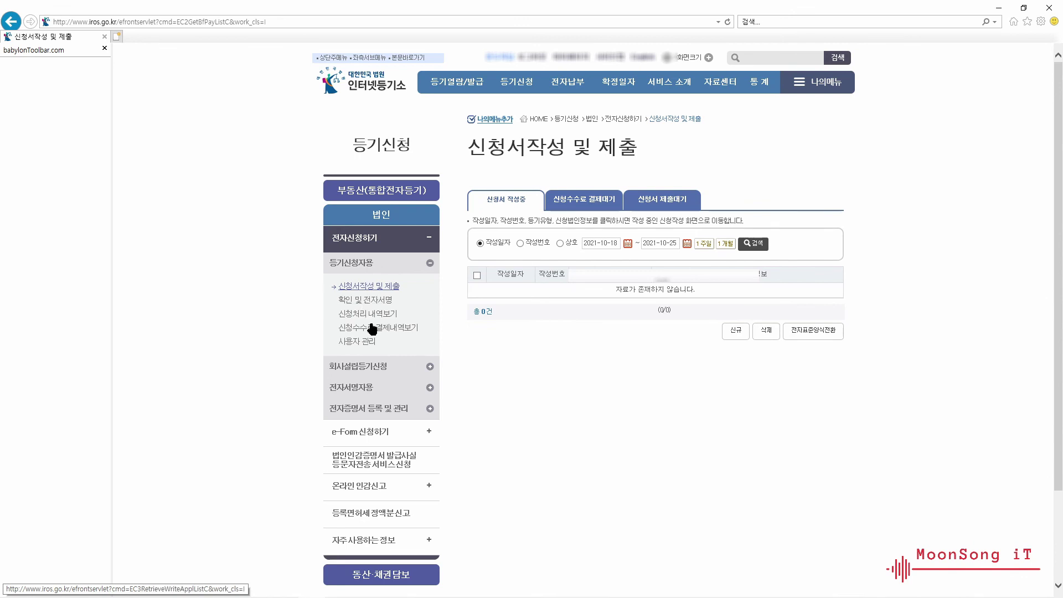
left_click(367, 313)
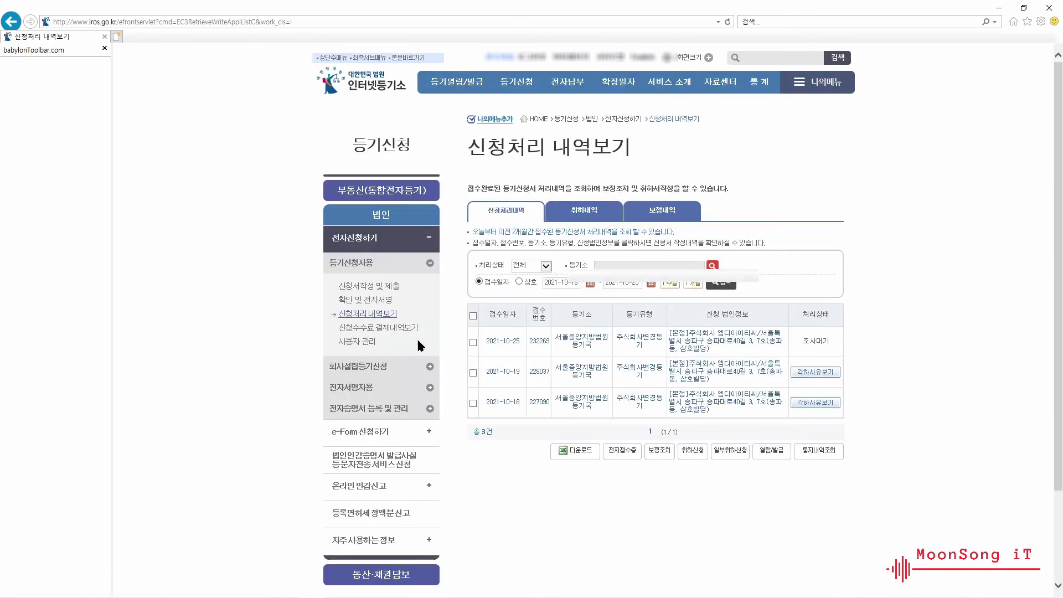
key("alt")
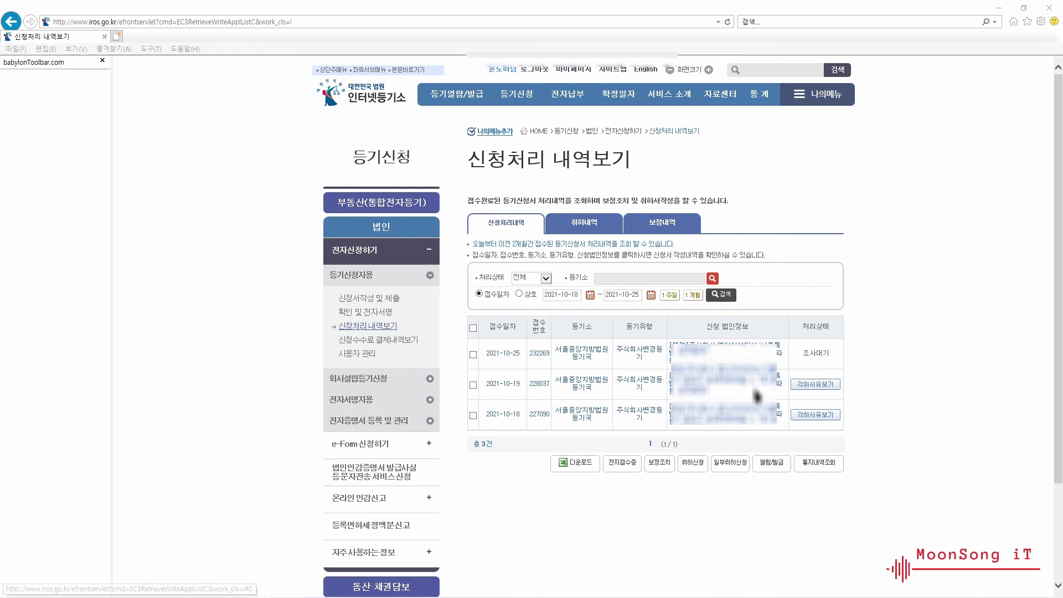
left_click(819, 387)
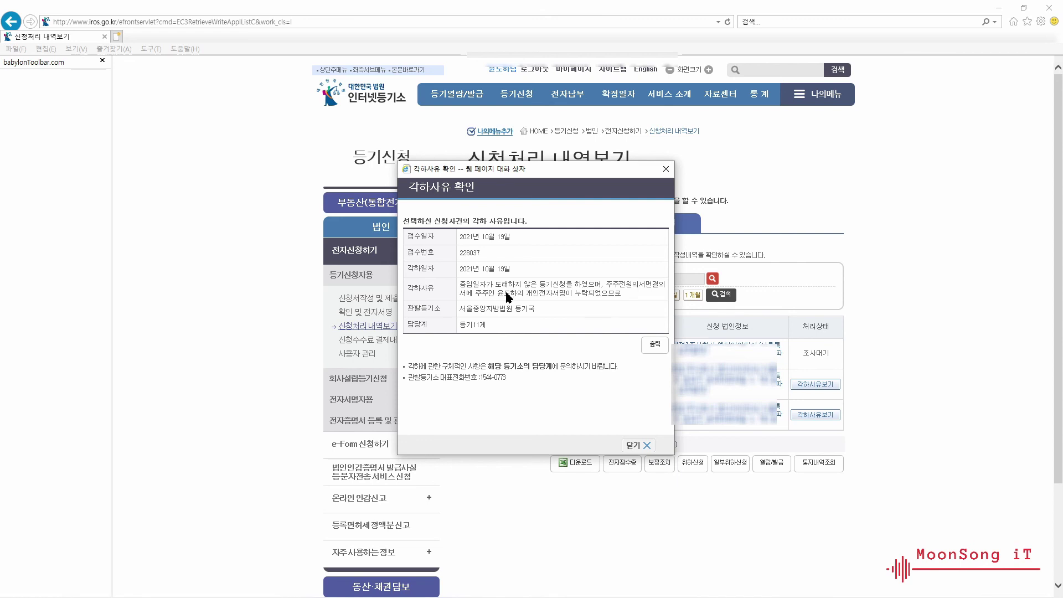
left_click(632, 445)
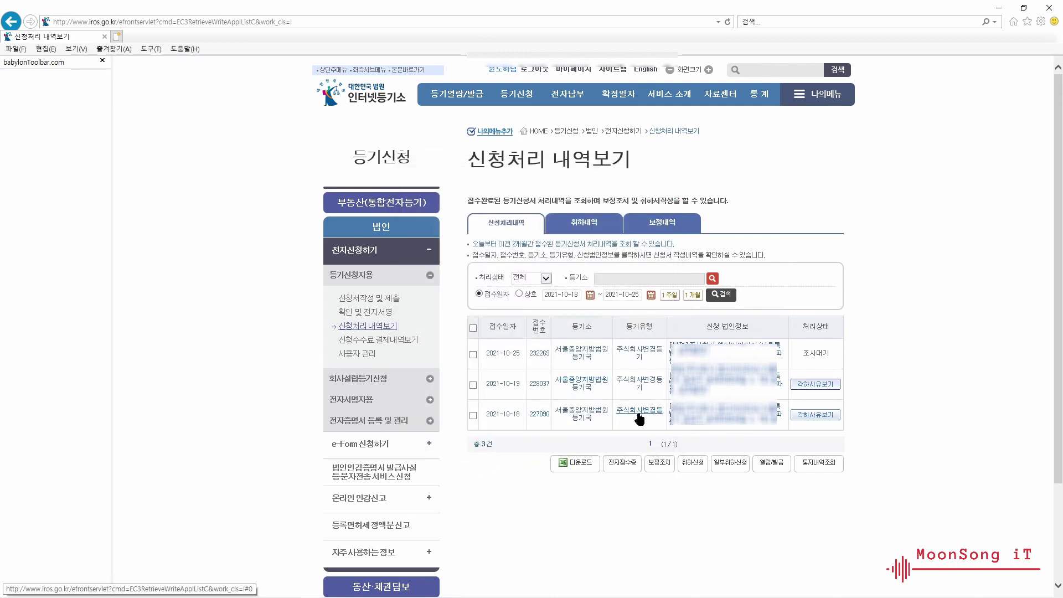